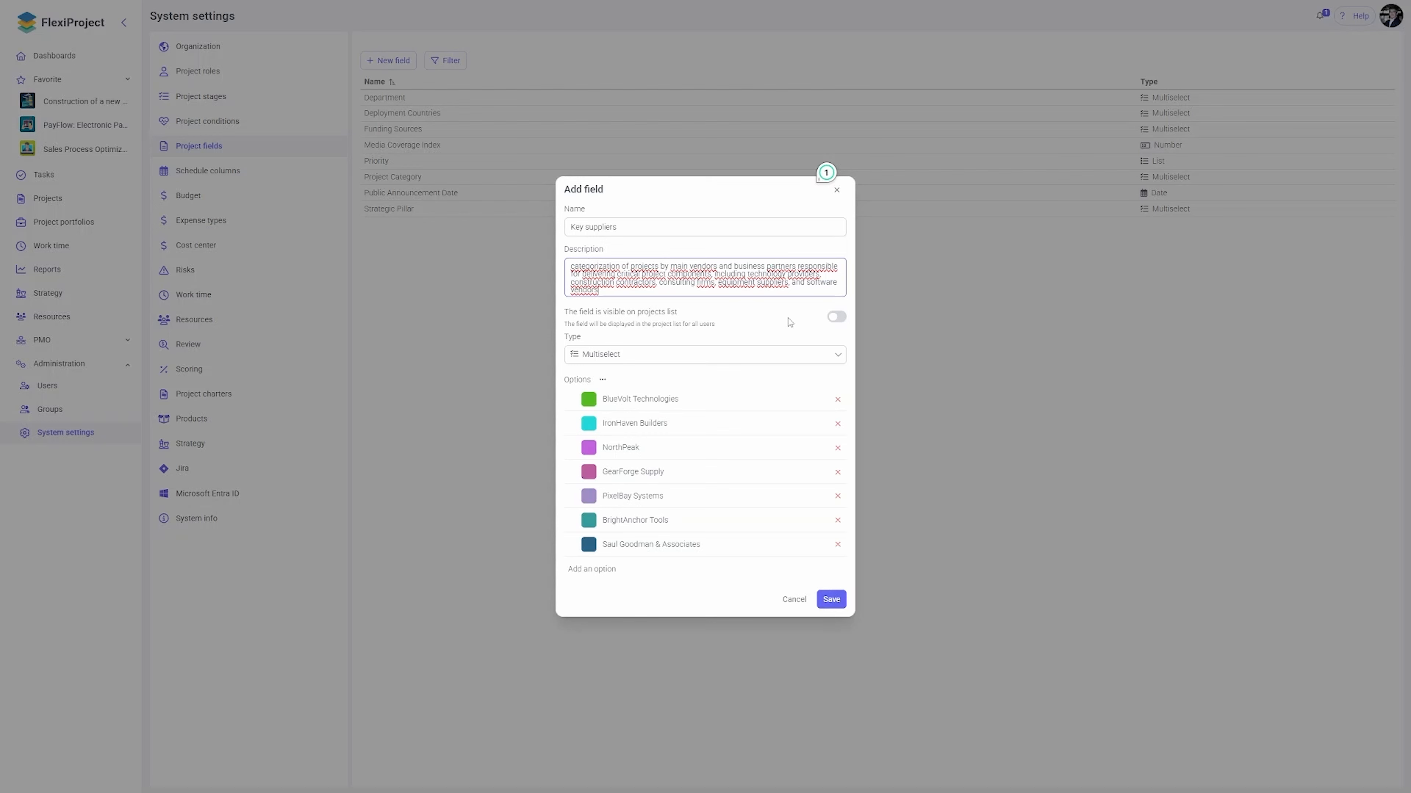
Step: Make the Key suppliers field visible on the projects list and reorder its options, placing BlueVolt Technologies after GearForge Supply and Saul Goodman & Associates second
left_click(835, 318)
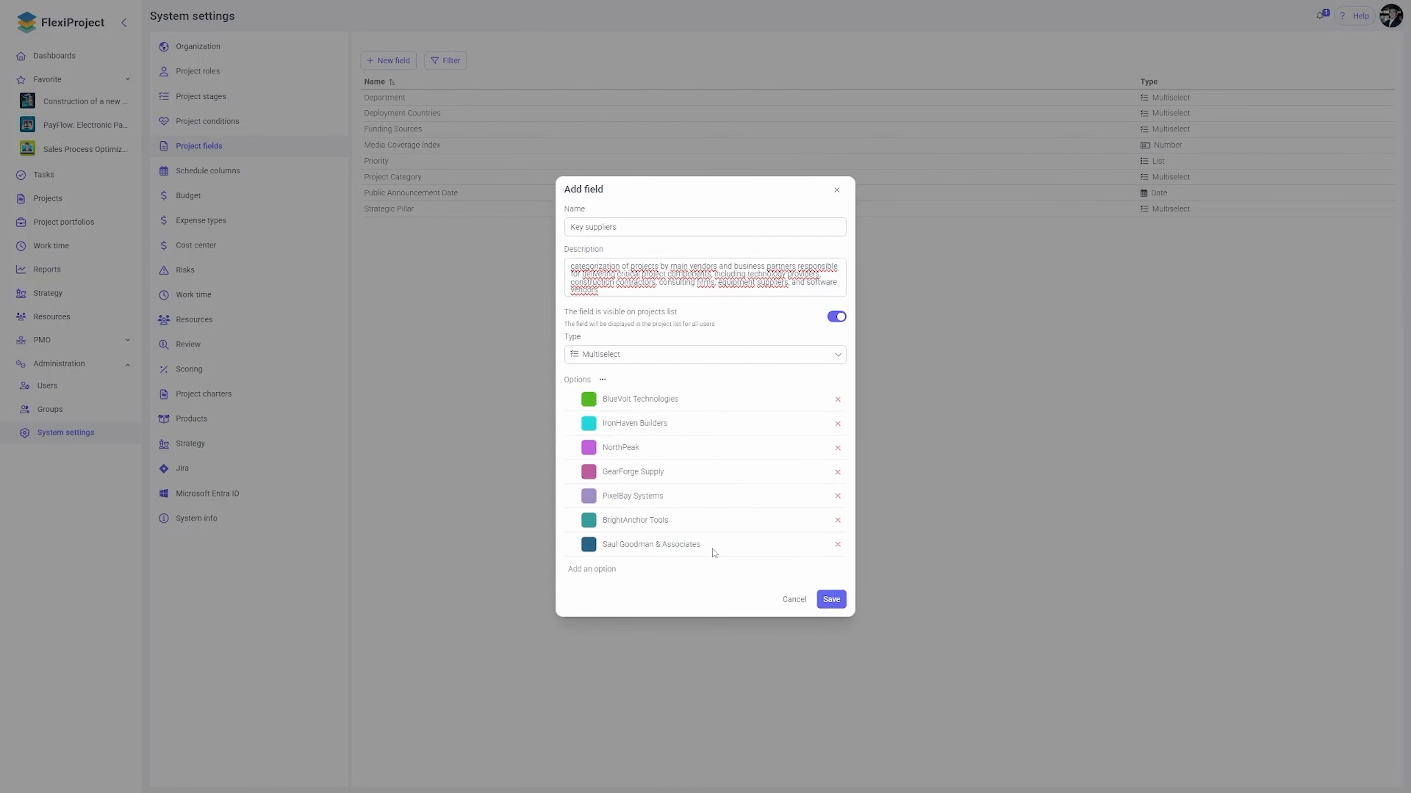
left_click_drag(572, 400, 572, 482)
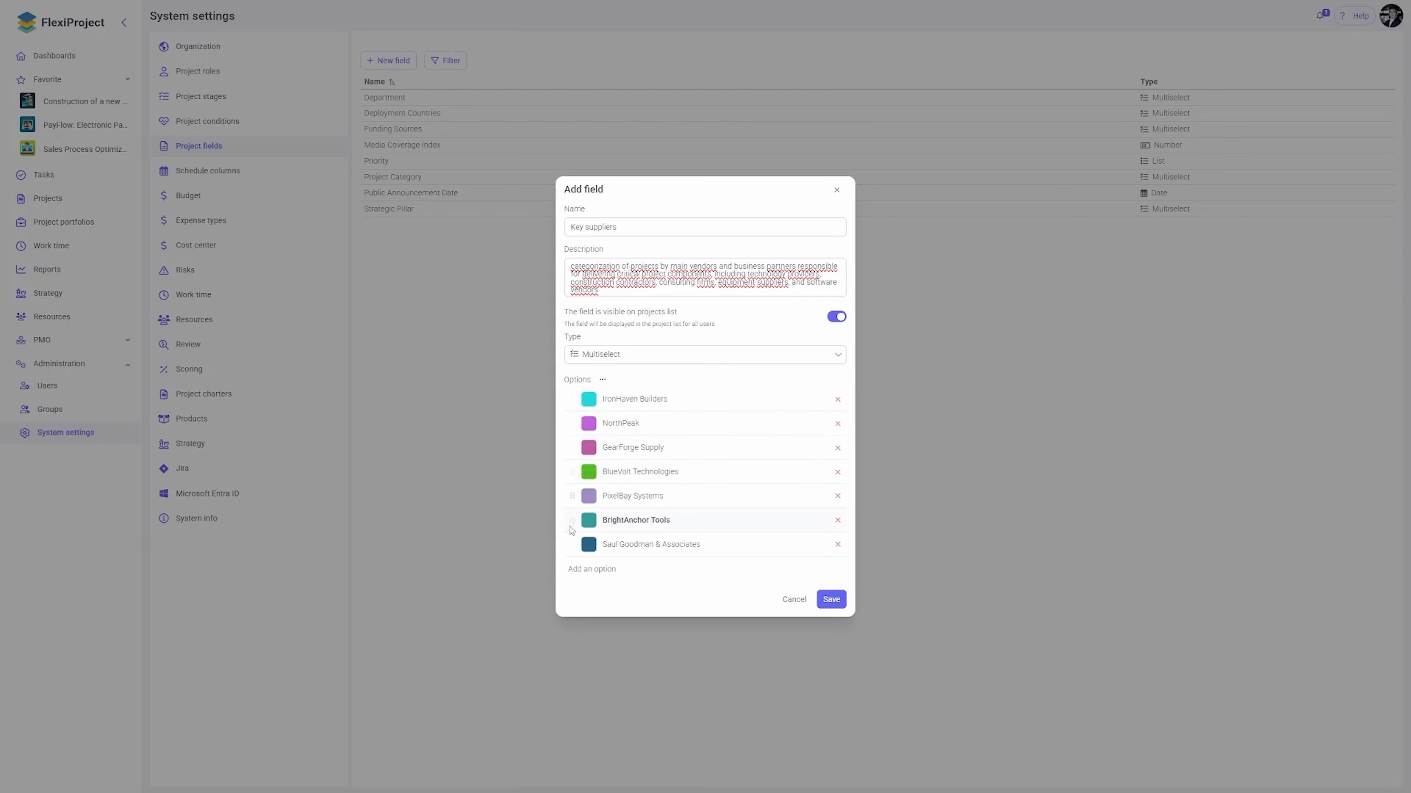
left_click_drag(572, 554, 572, 424)
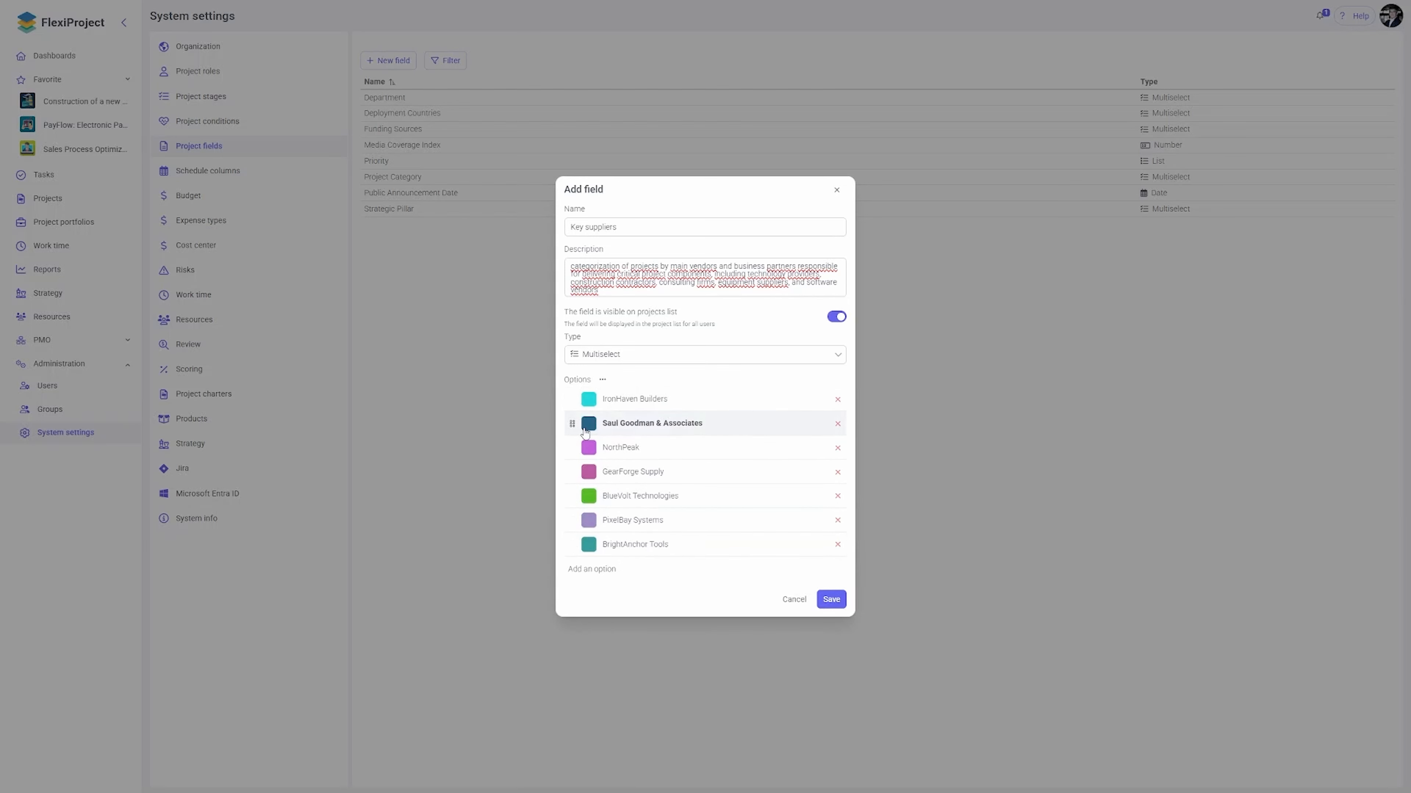
Step: Recolour the Saul Goodman & Associates option to a lighter blue and save the new field
left_click(588, 423)
left_click(638, 464)
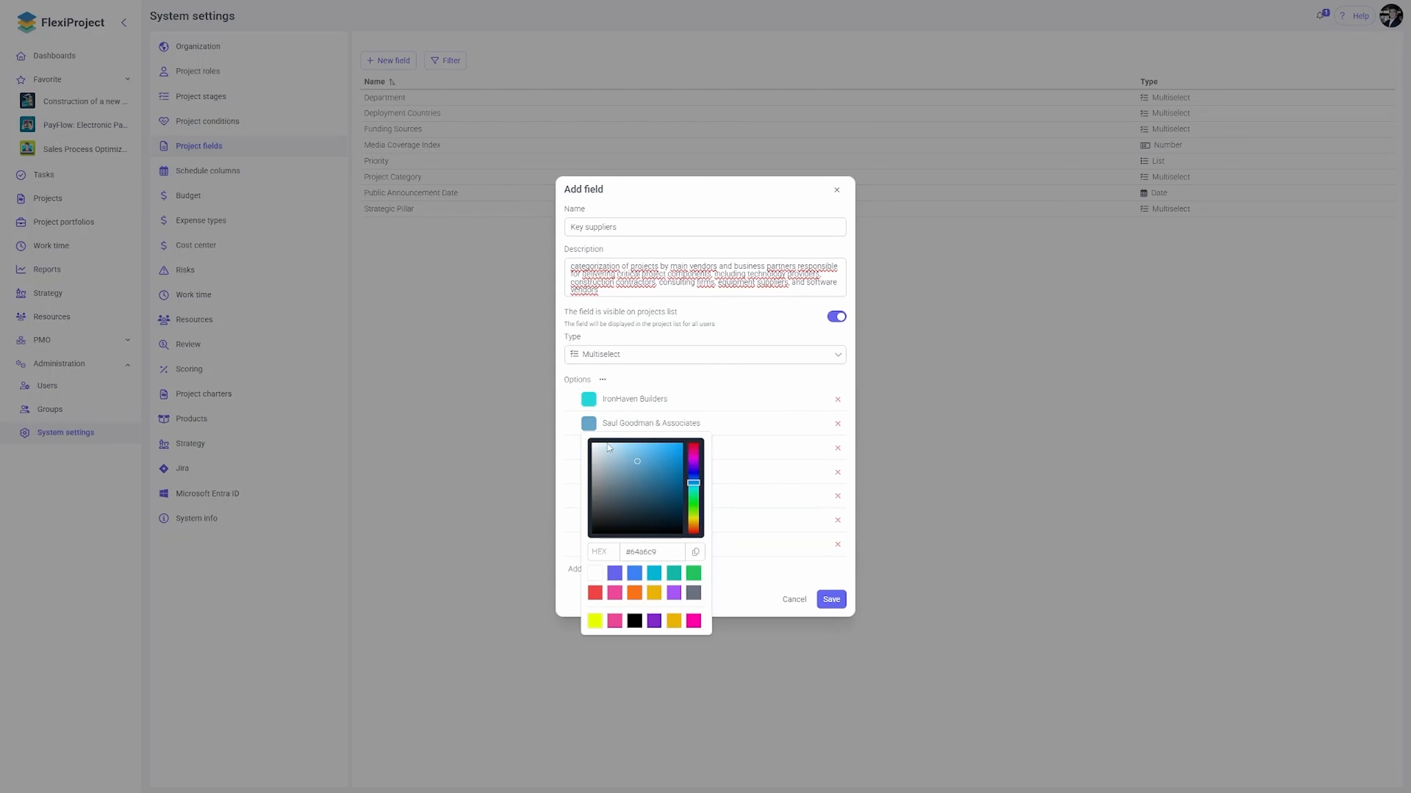
left_click(562, 423)
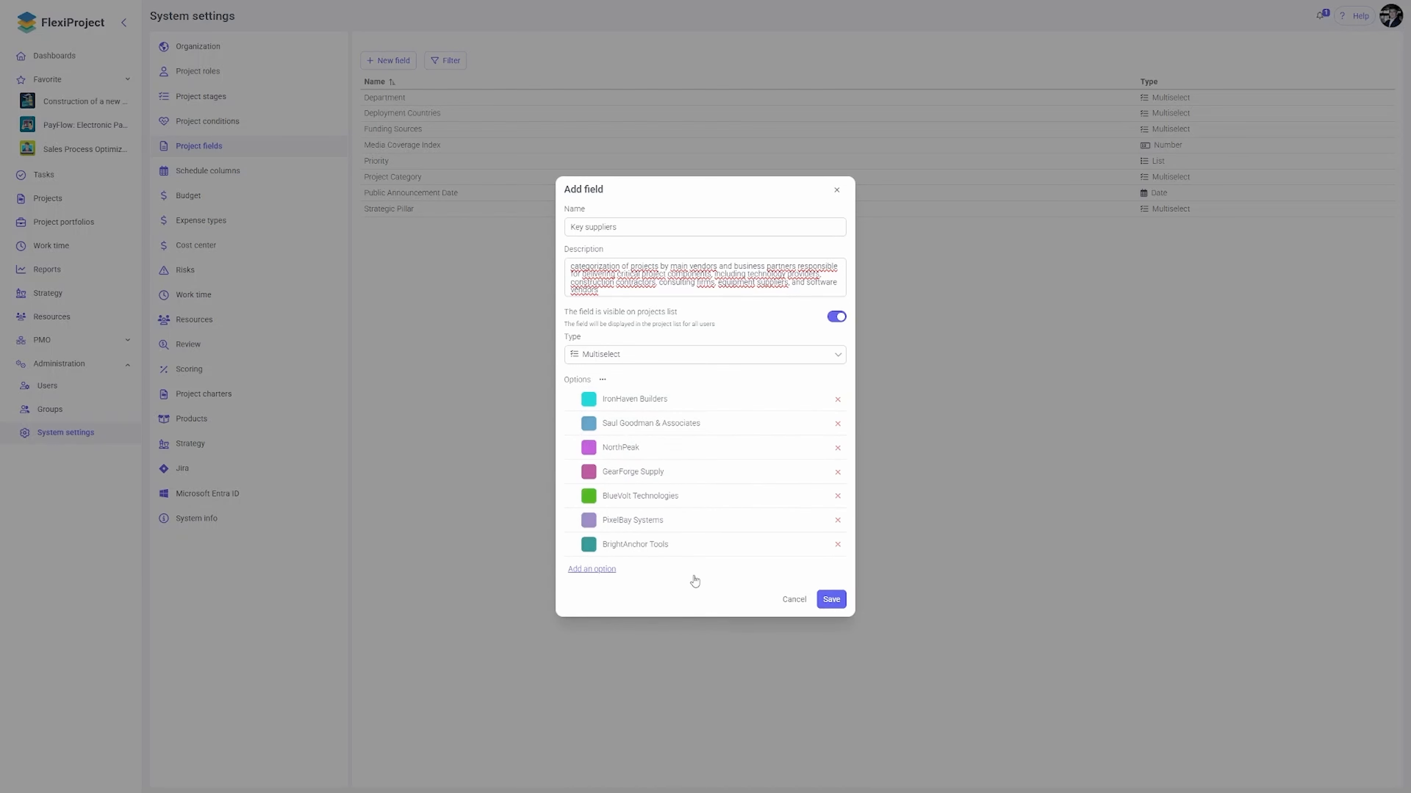
left_click(831, 599)
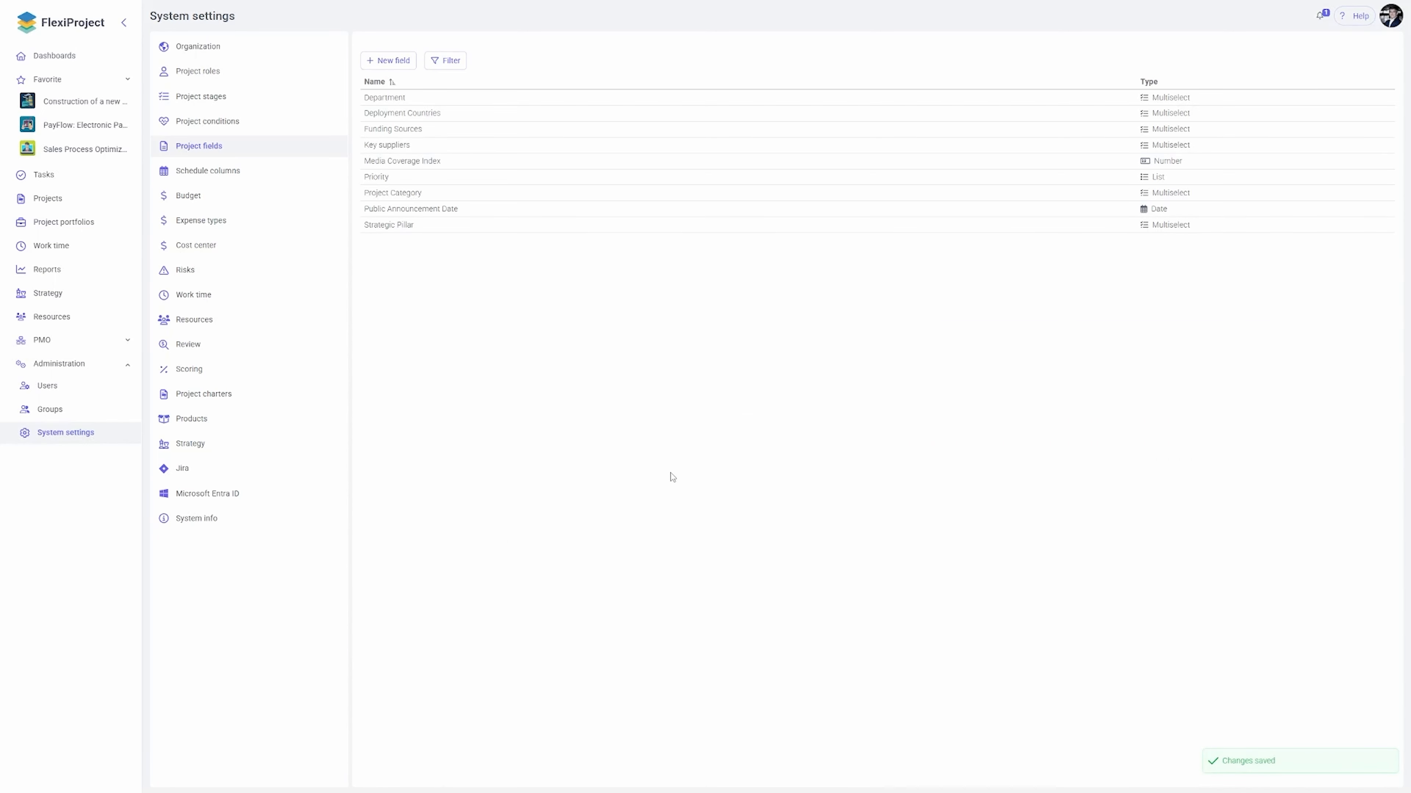
left_click(388, 145)
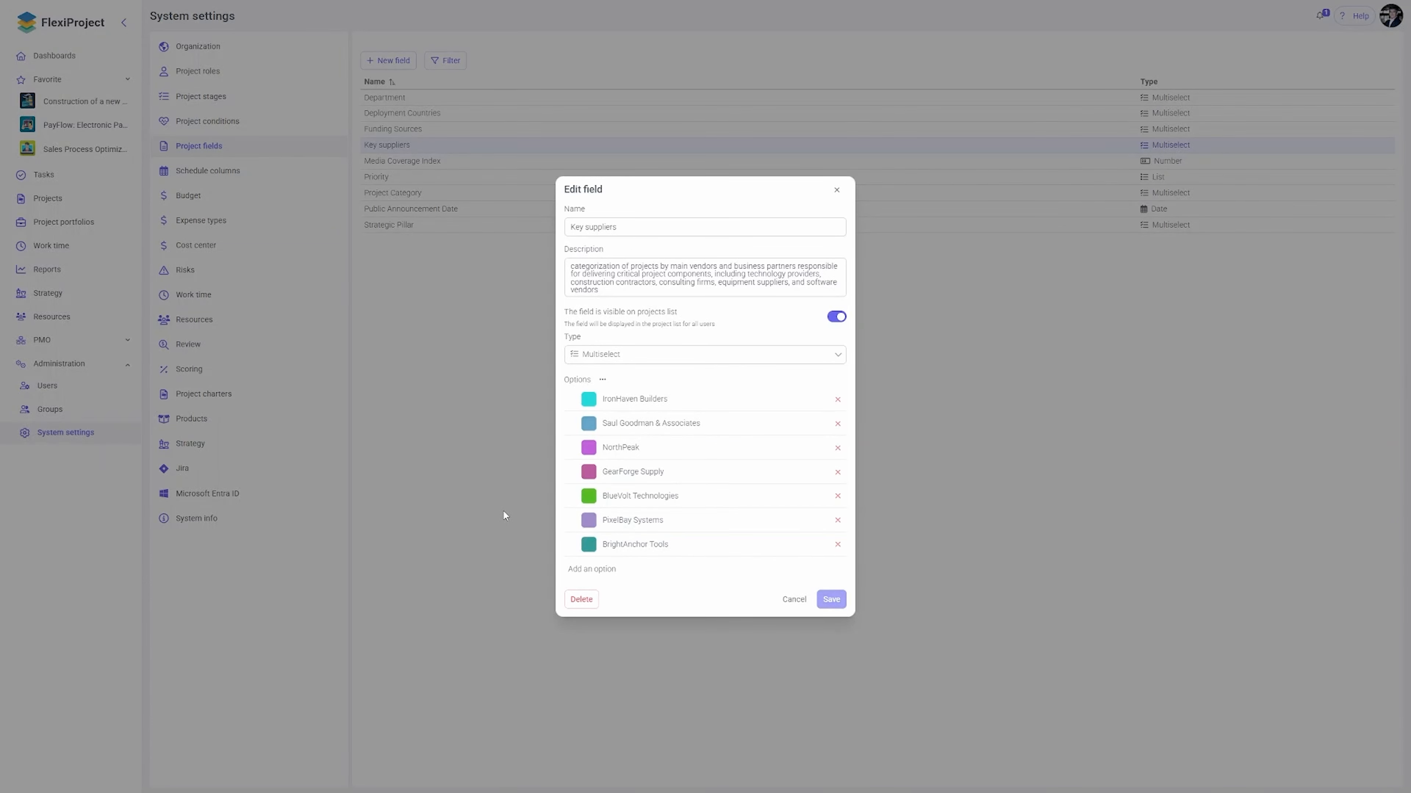
left_click(595, 576)
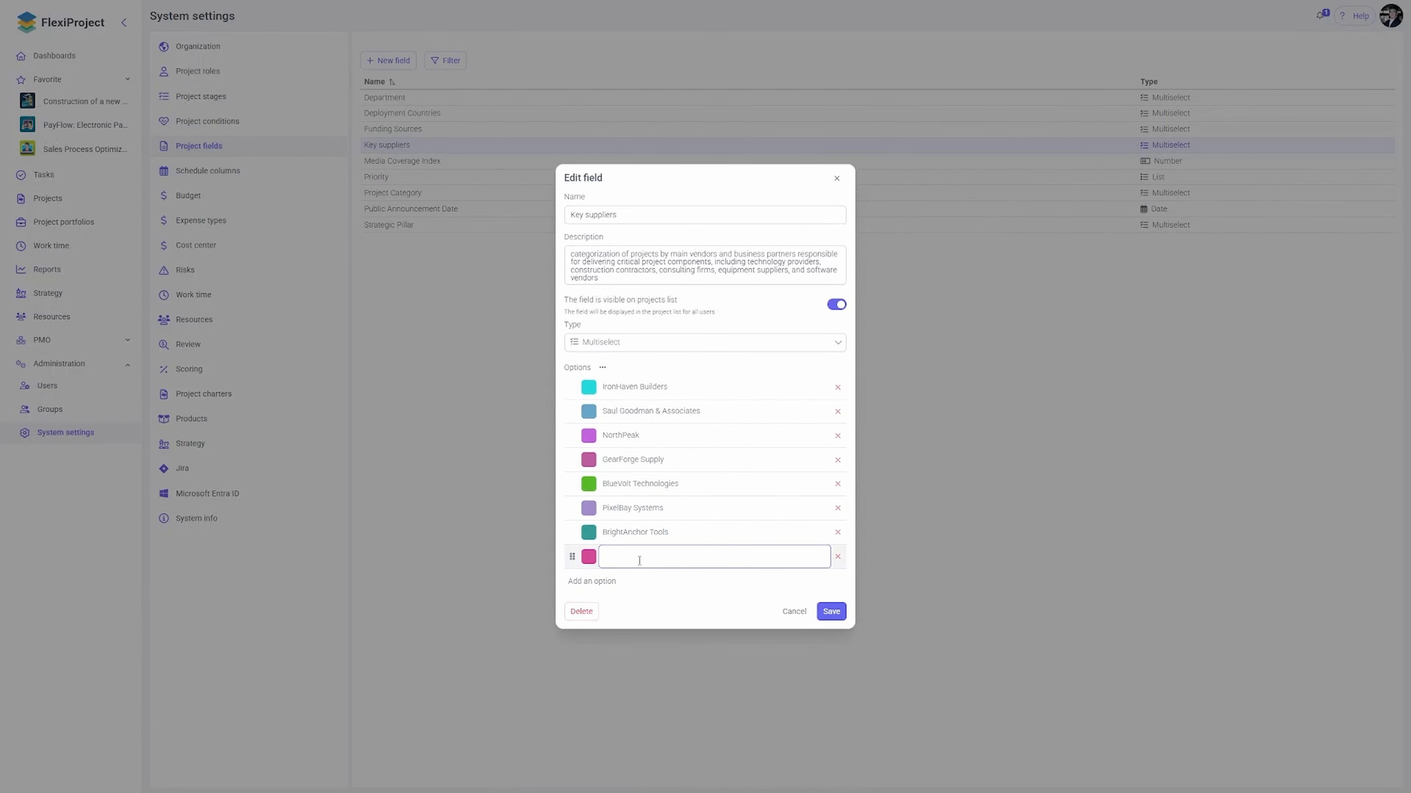
left_click(794, 611)
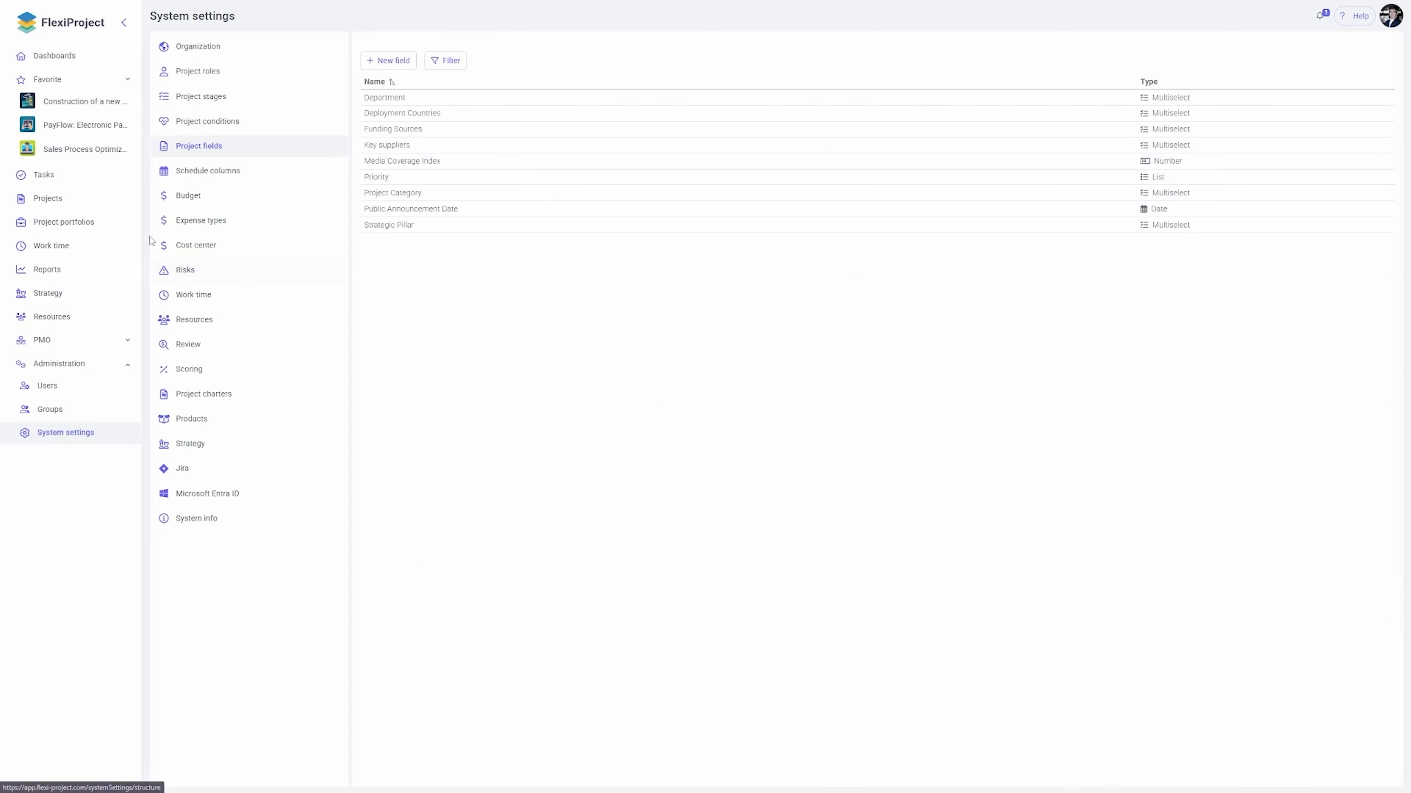
Step: Show the Key suppliers column in the list of all projects
left_click(78, 207)
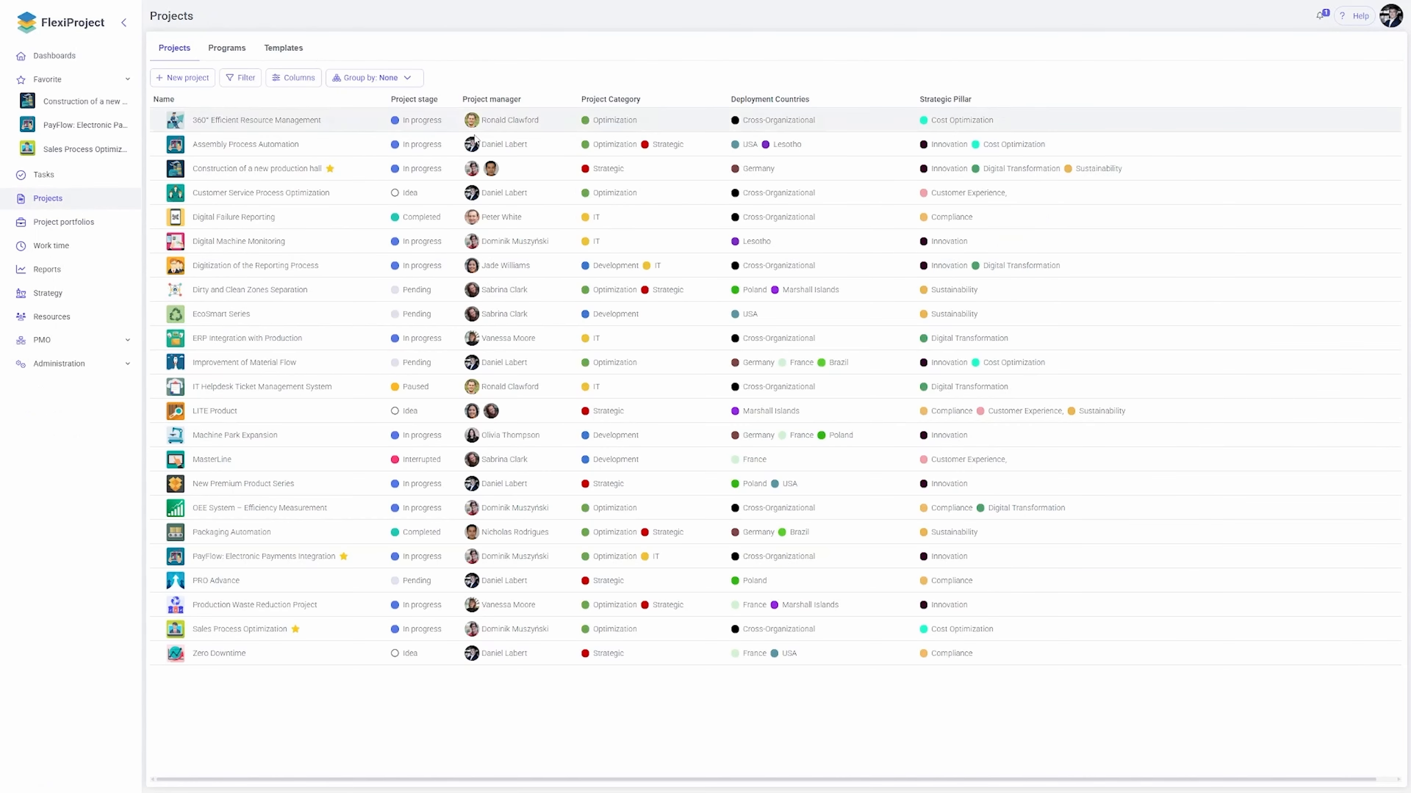
left_click(294, 80)
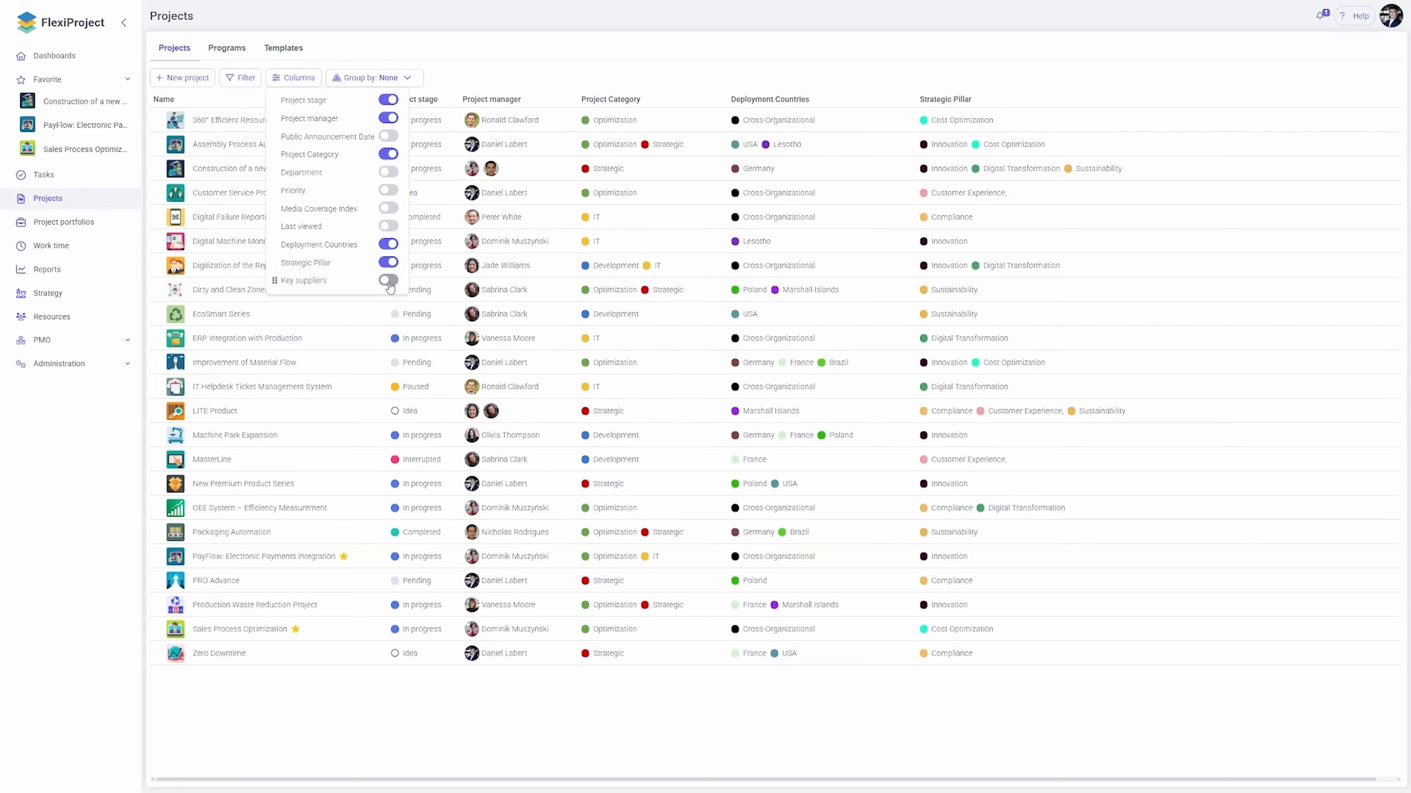
left_click(389, 280)
left_click(548, 69)
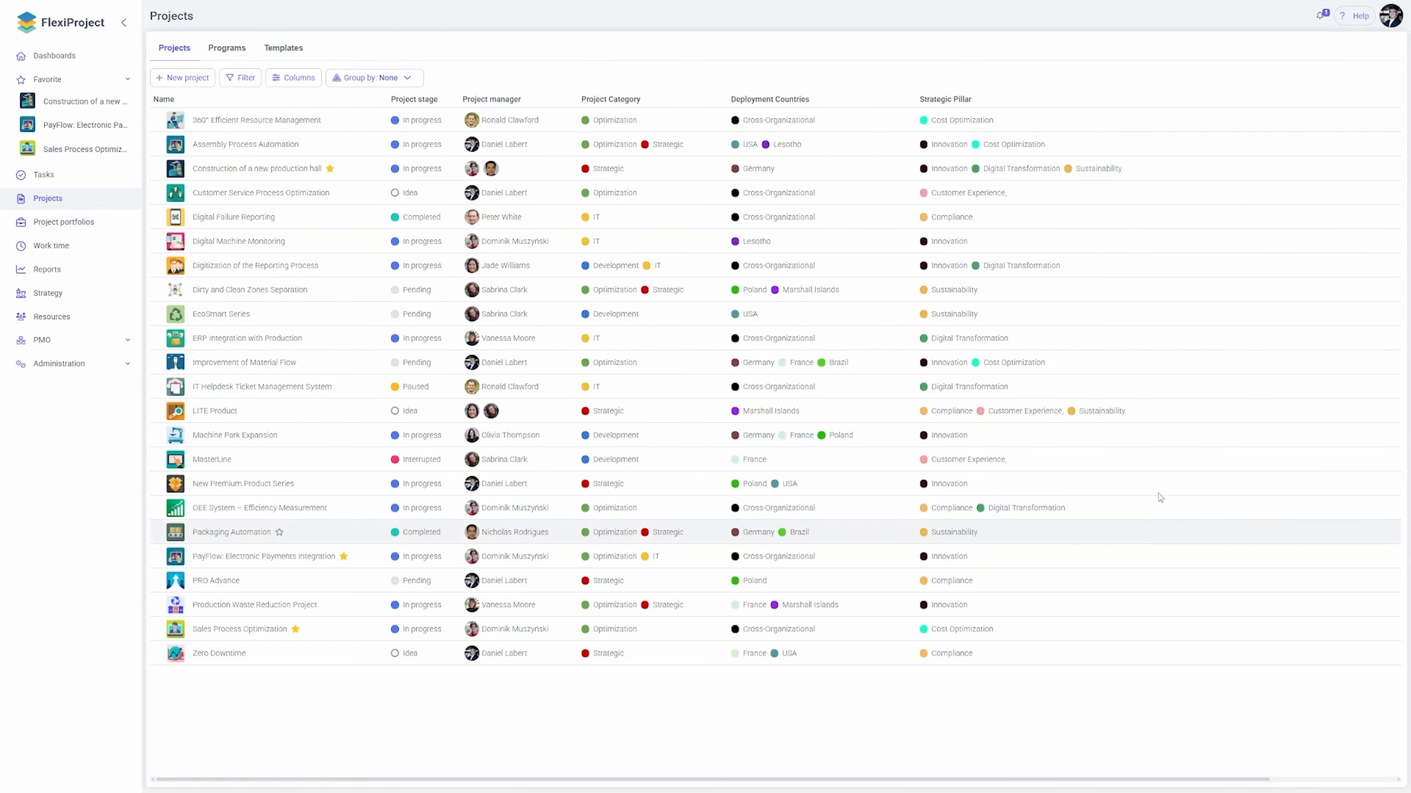
scroll(780, 191, "right", 3)
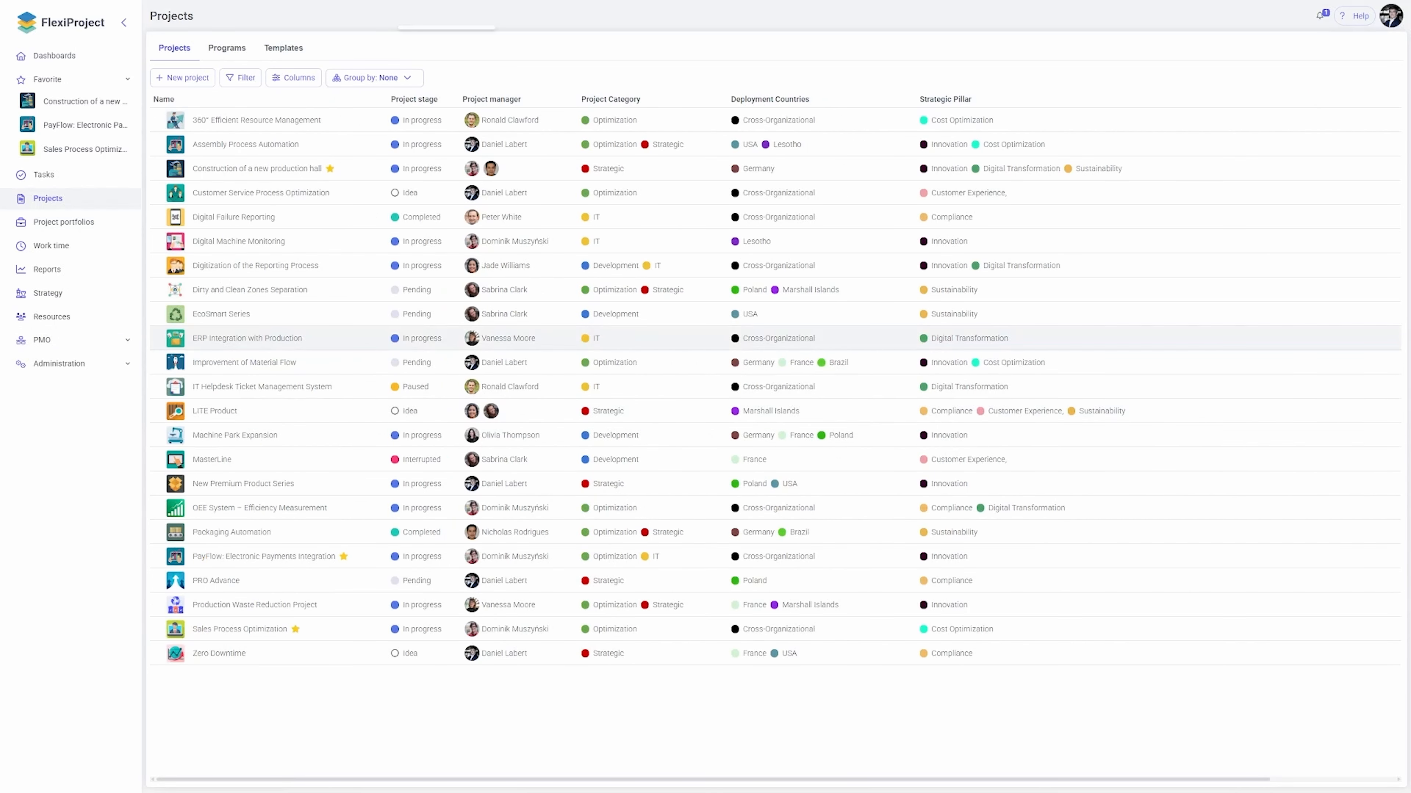
Step: Assign Saul Goodman & Associates, NorthPeak and PixelBay Systems as key suppliers in the PayFlow: Electronic Payments Integration project's information
left_click(83, 124)
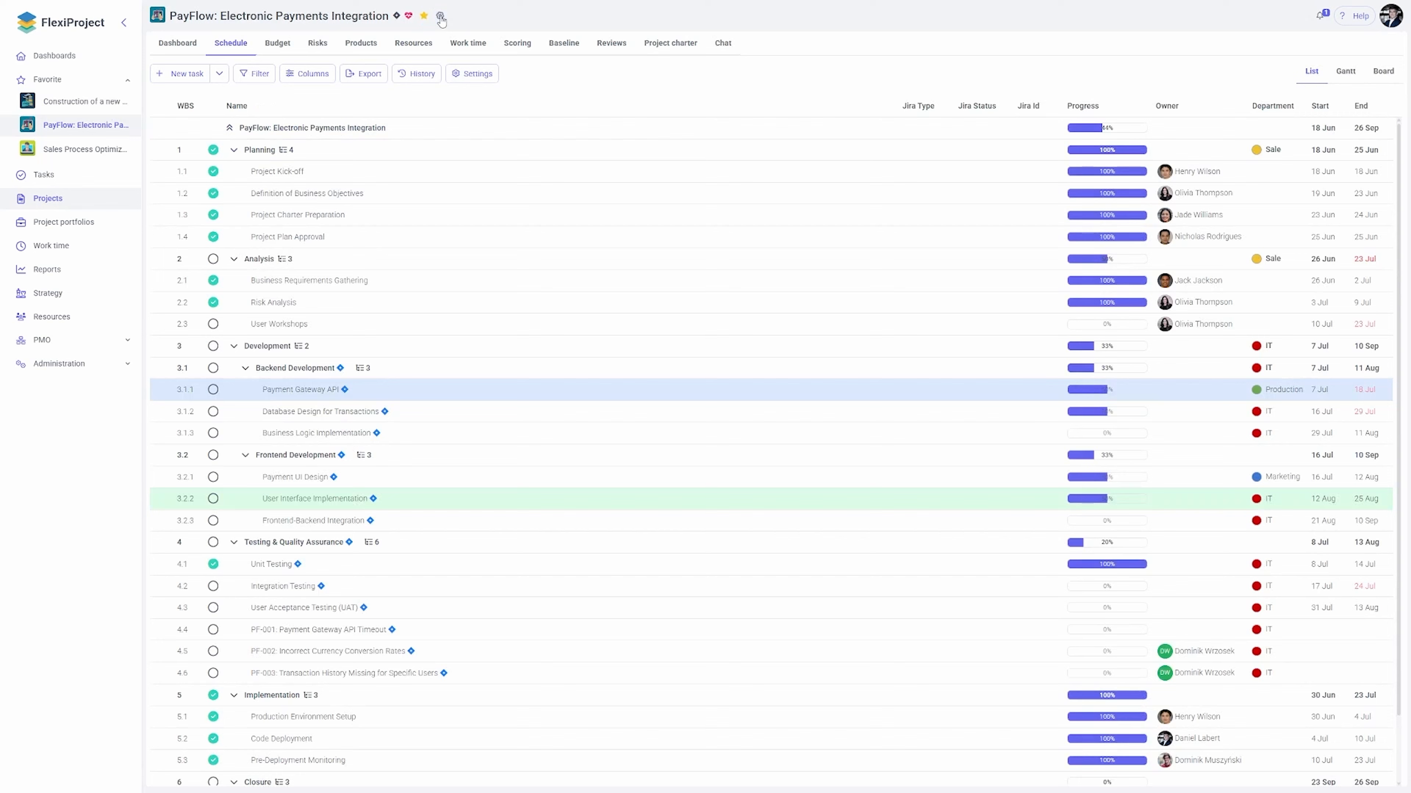
left_click(440, 17)
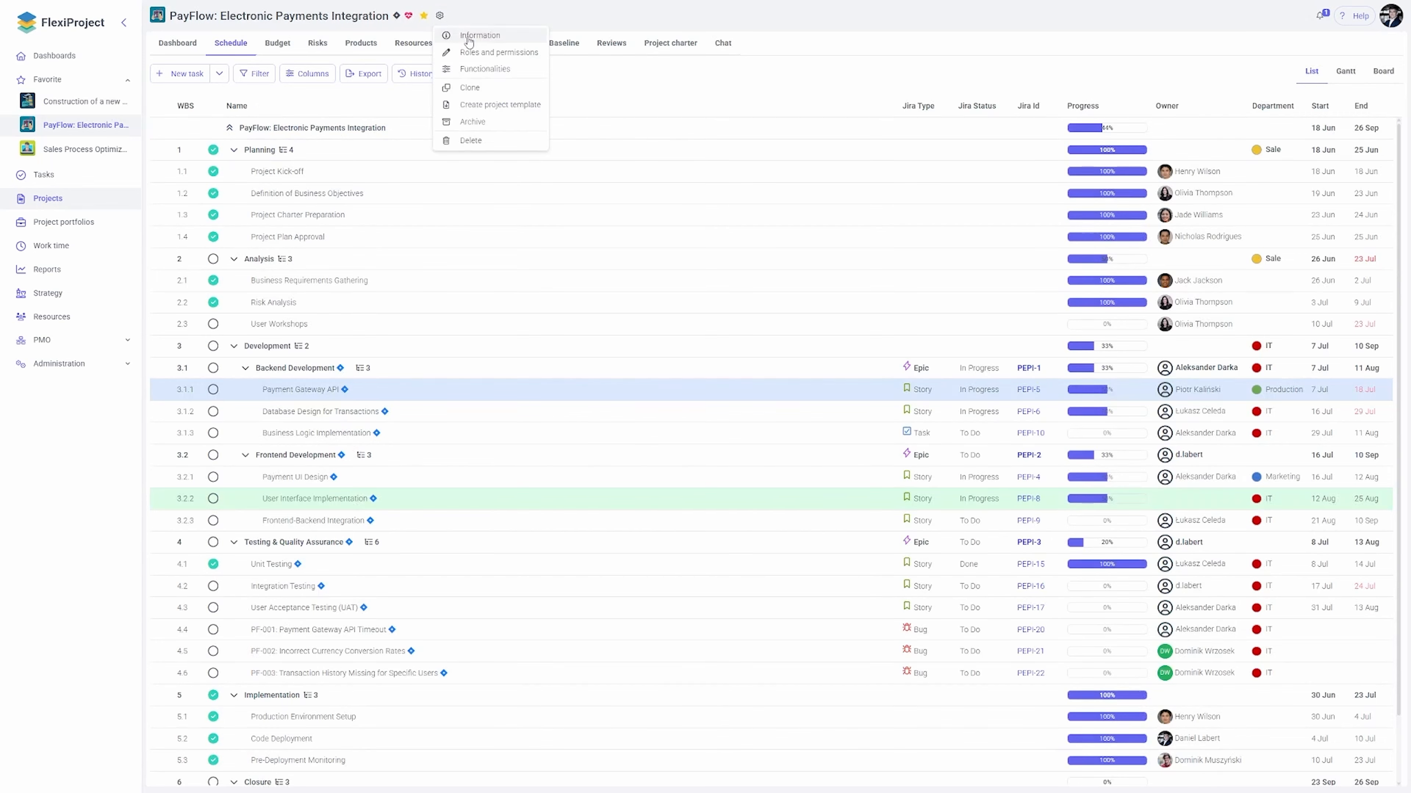
left_click(464, 35)
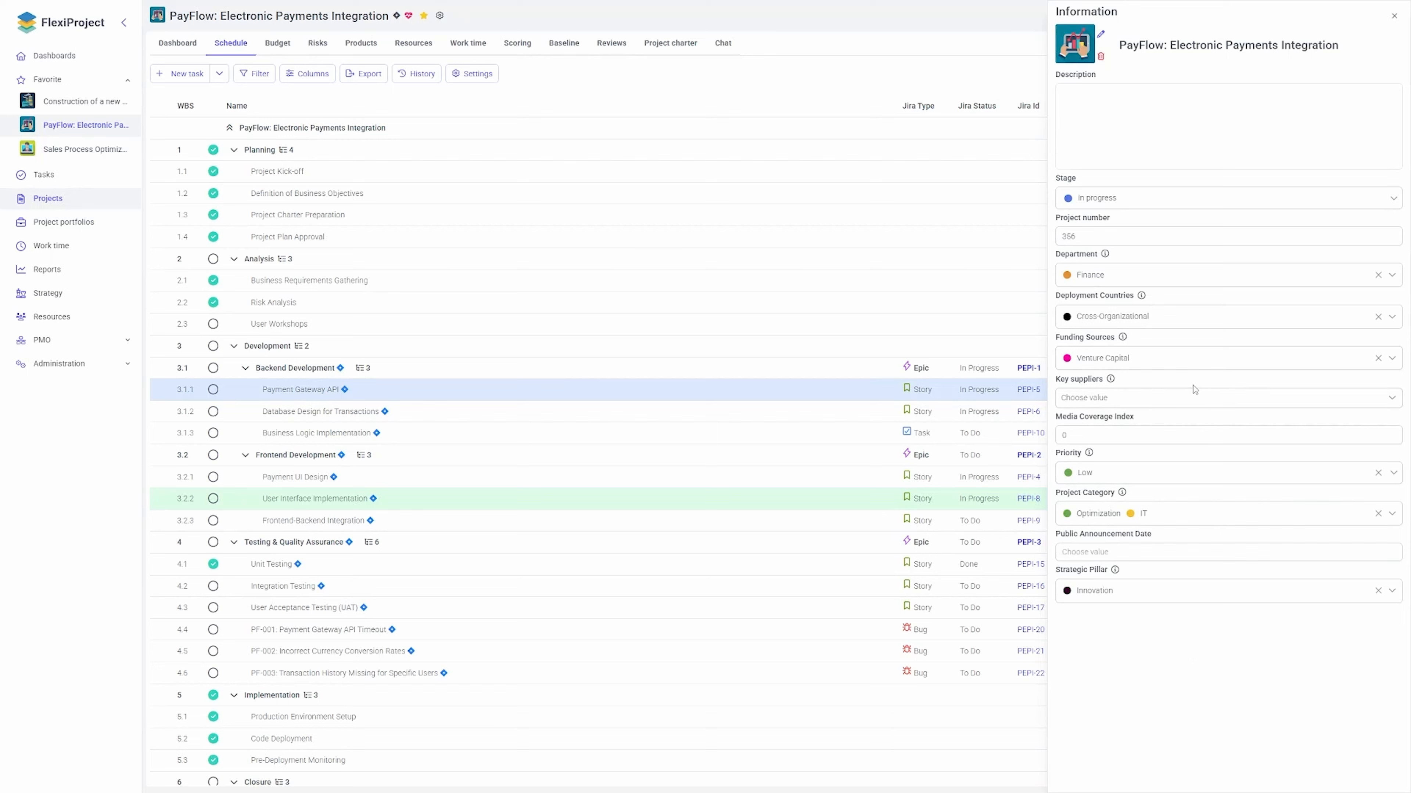
mouse_move(1111, 379)
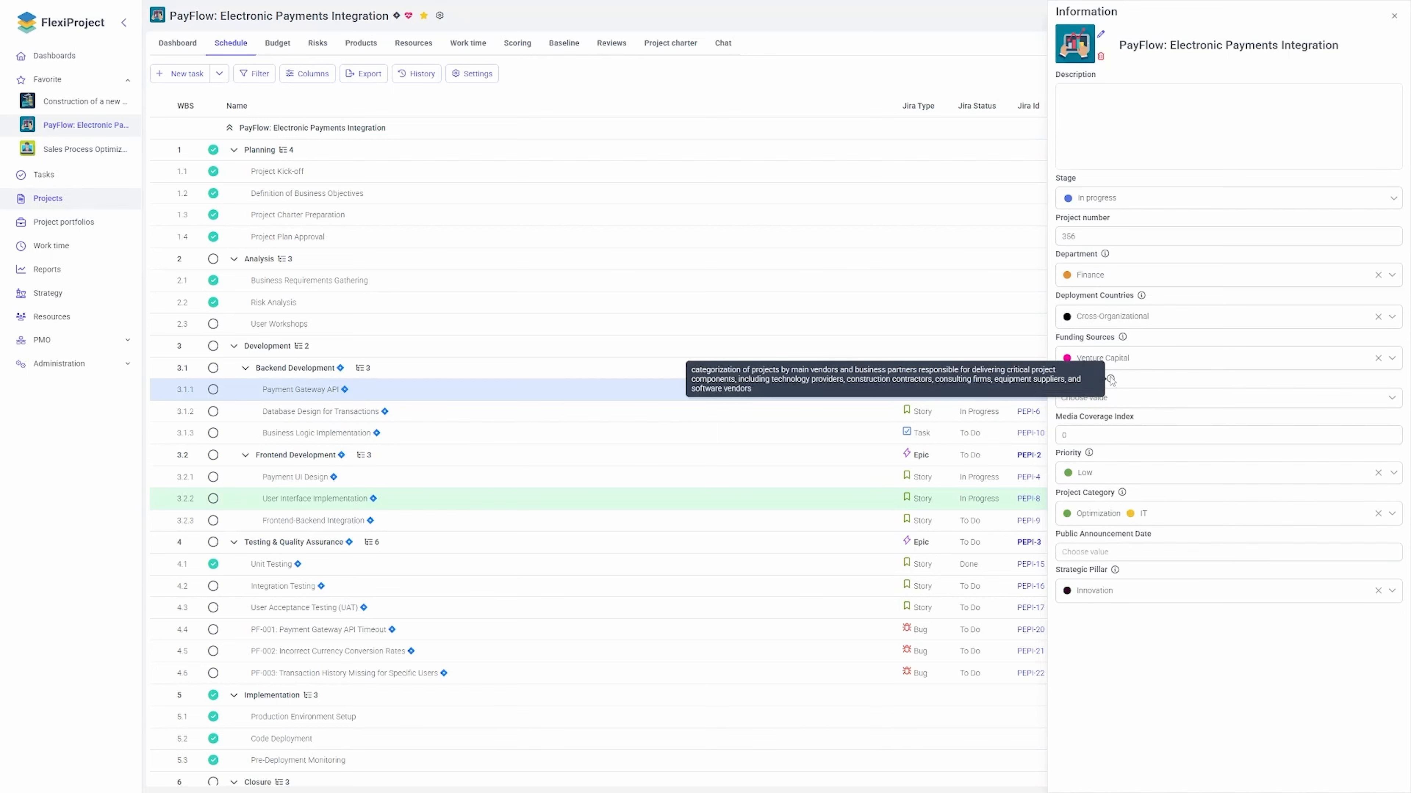
left_click(1159, 399)
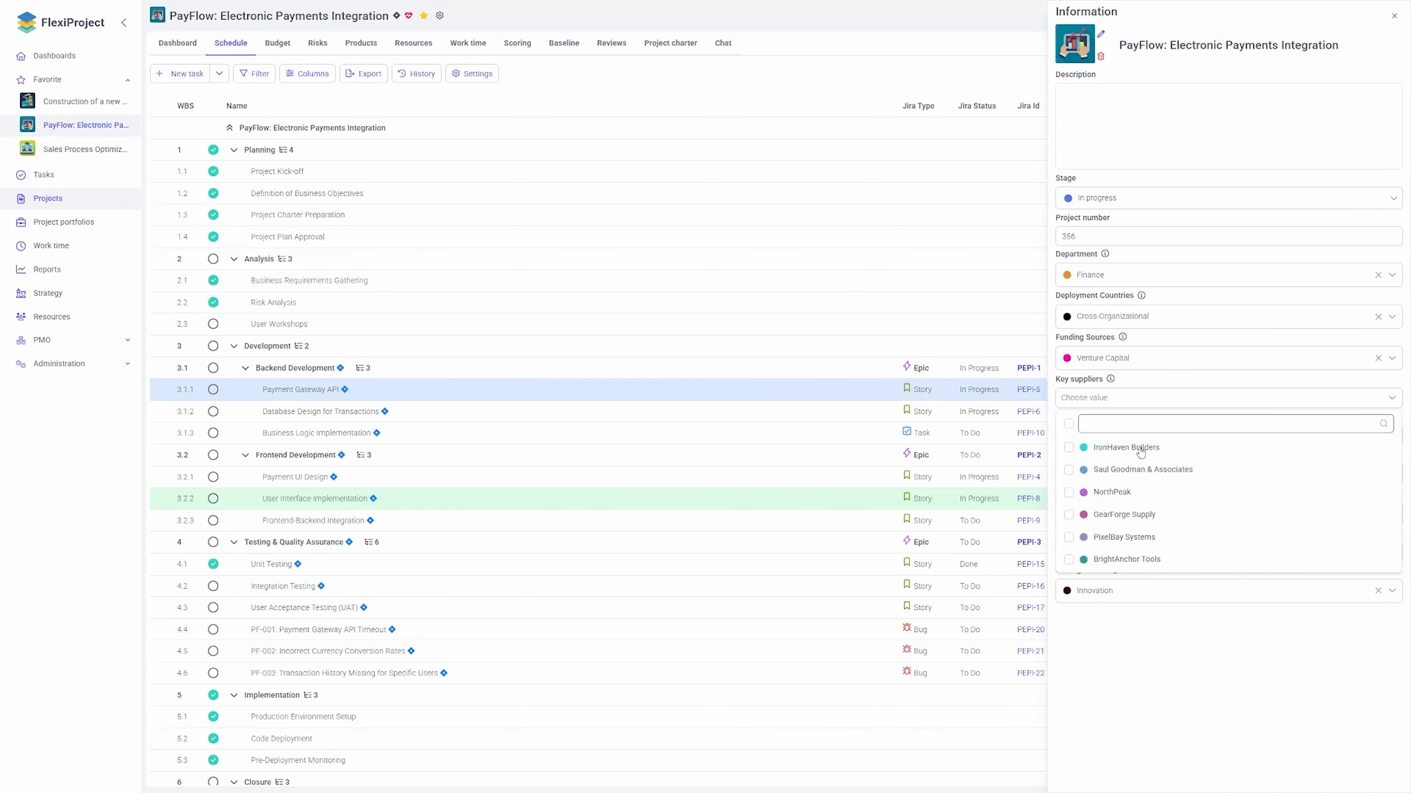
left_click(1069, 471)
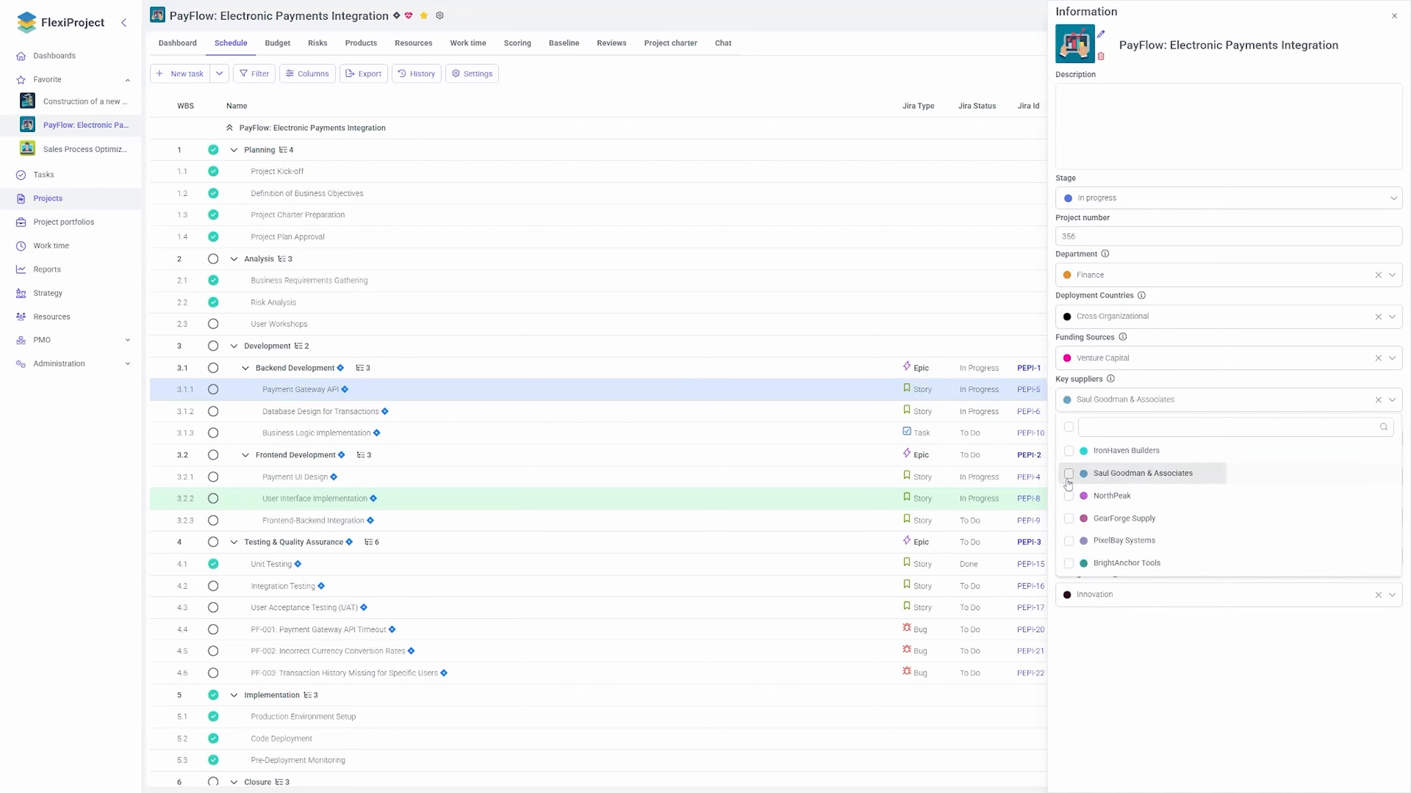
left_click(1069, 497)
left_click(1069, 542)
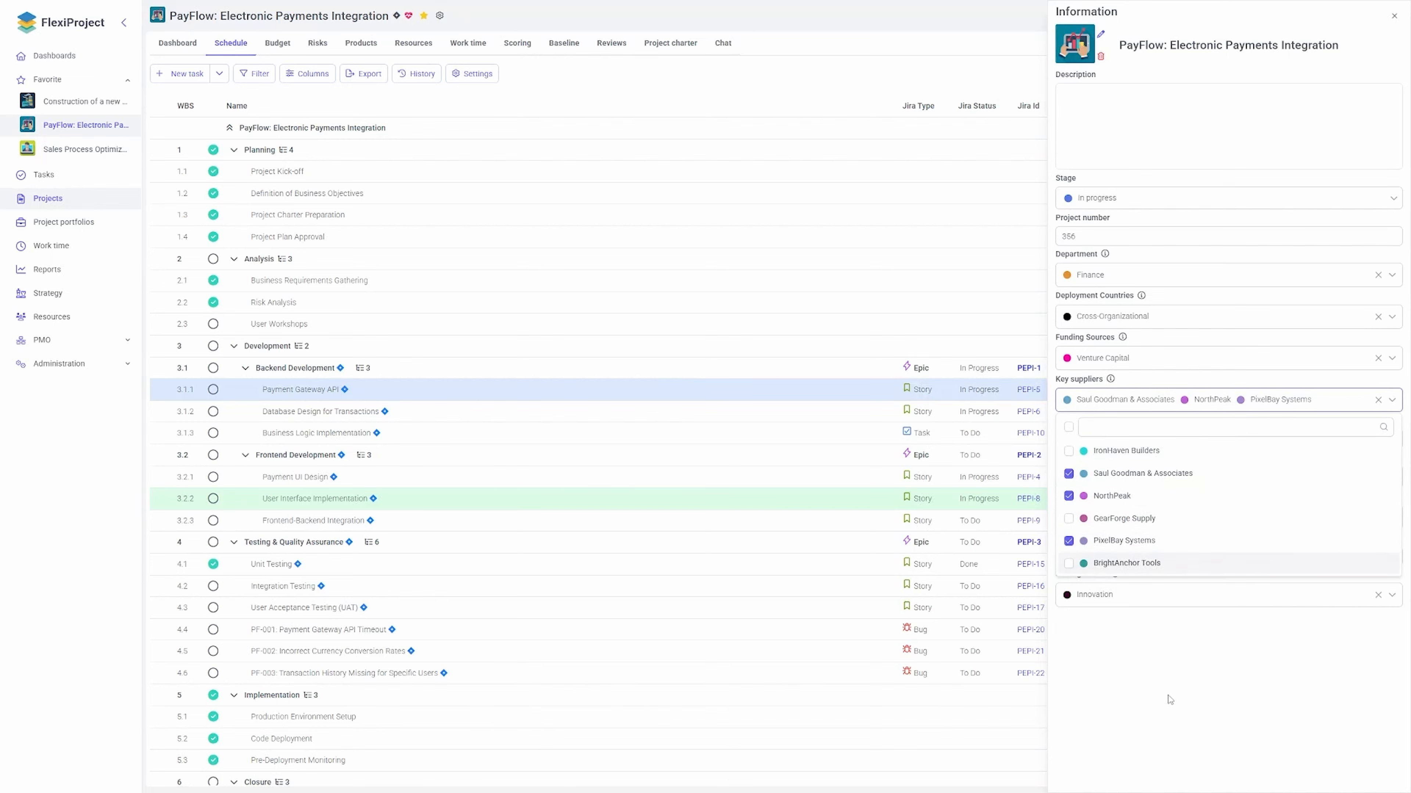
key("Escape")
Step: Return to the list of all projects and examine the values in the Key suppliers column
left_click(43, 204)
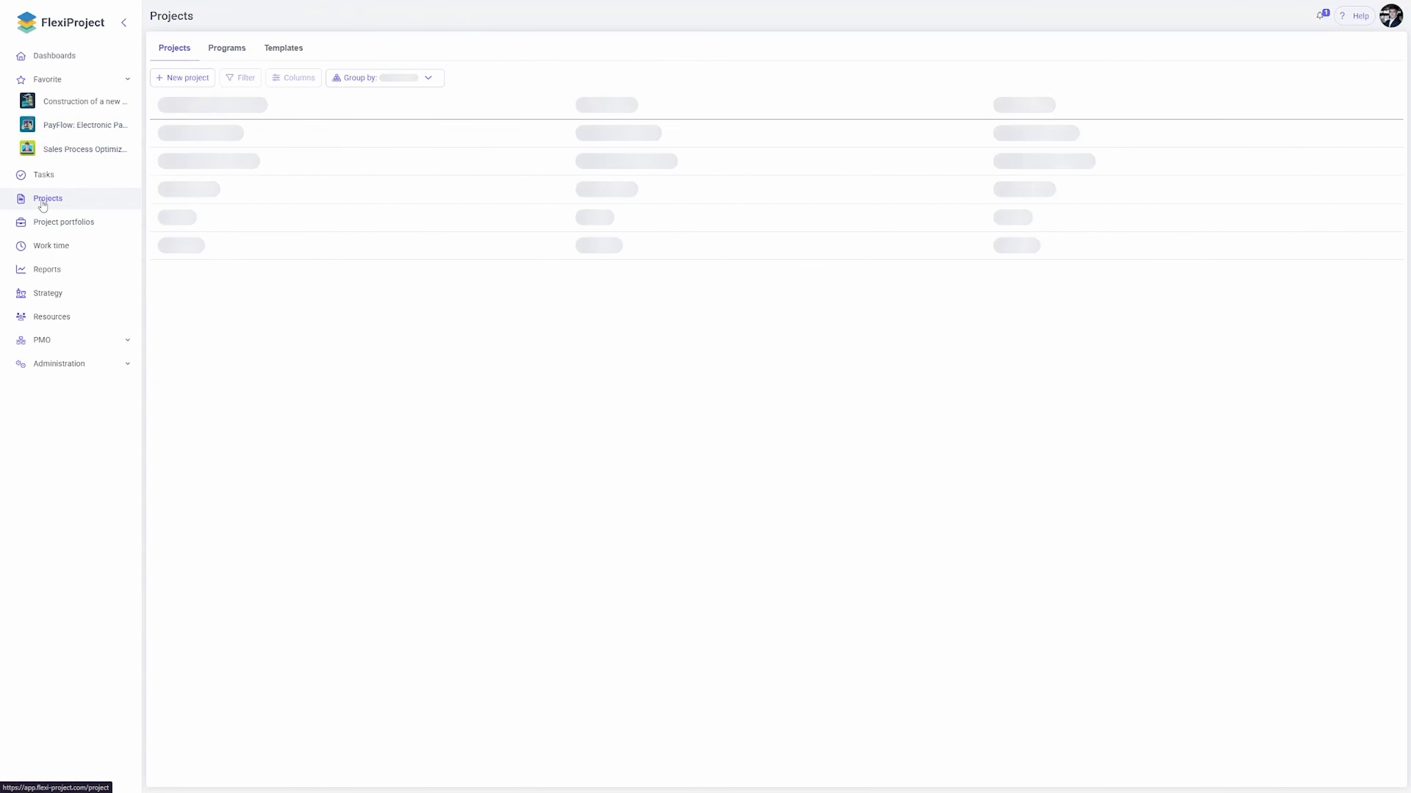
scroll(731, 290, "right", 3)
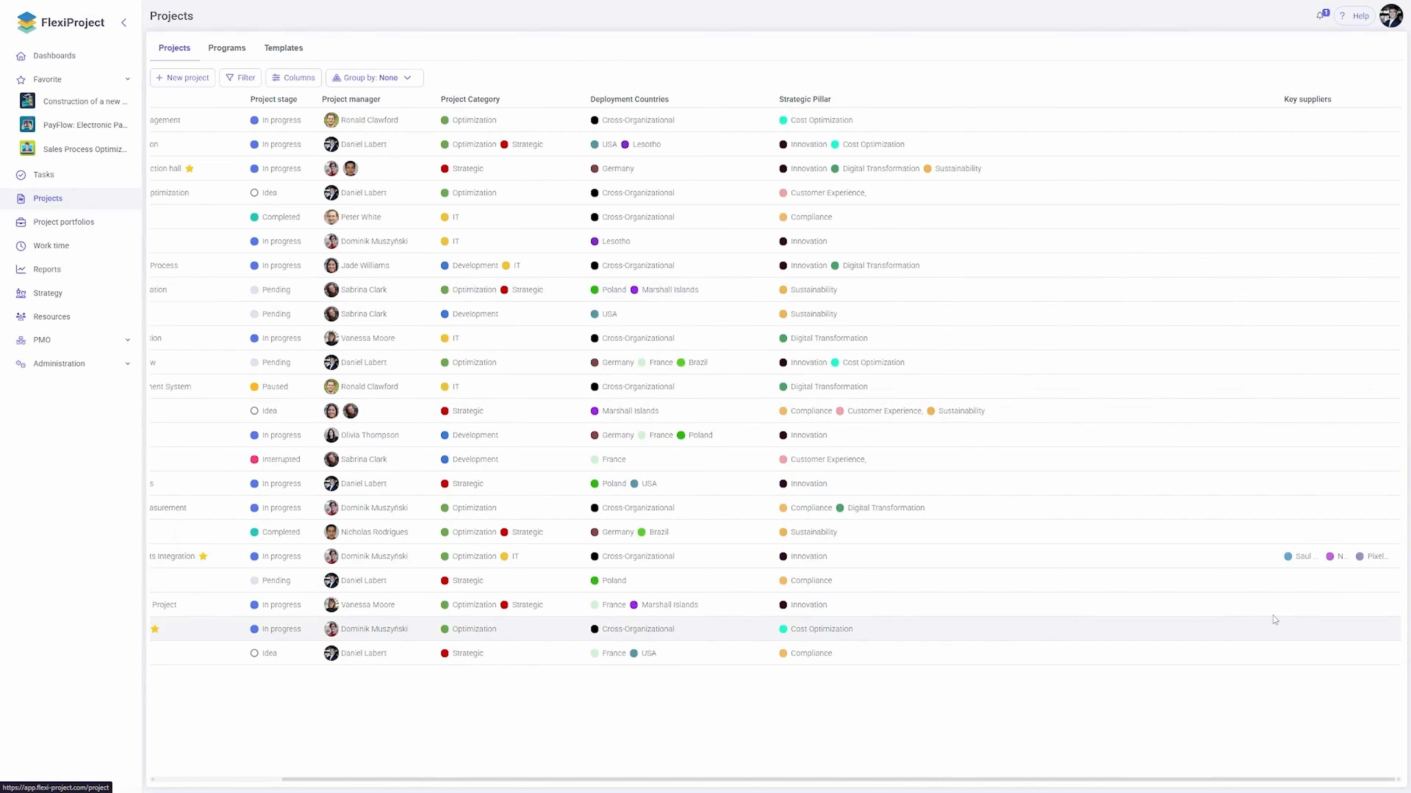
scroll(1186, 358, "left", 3)
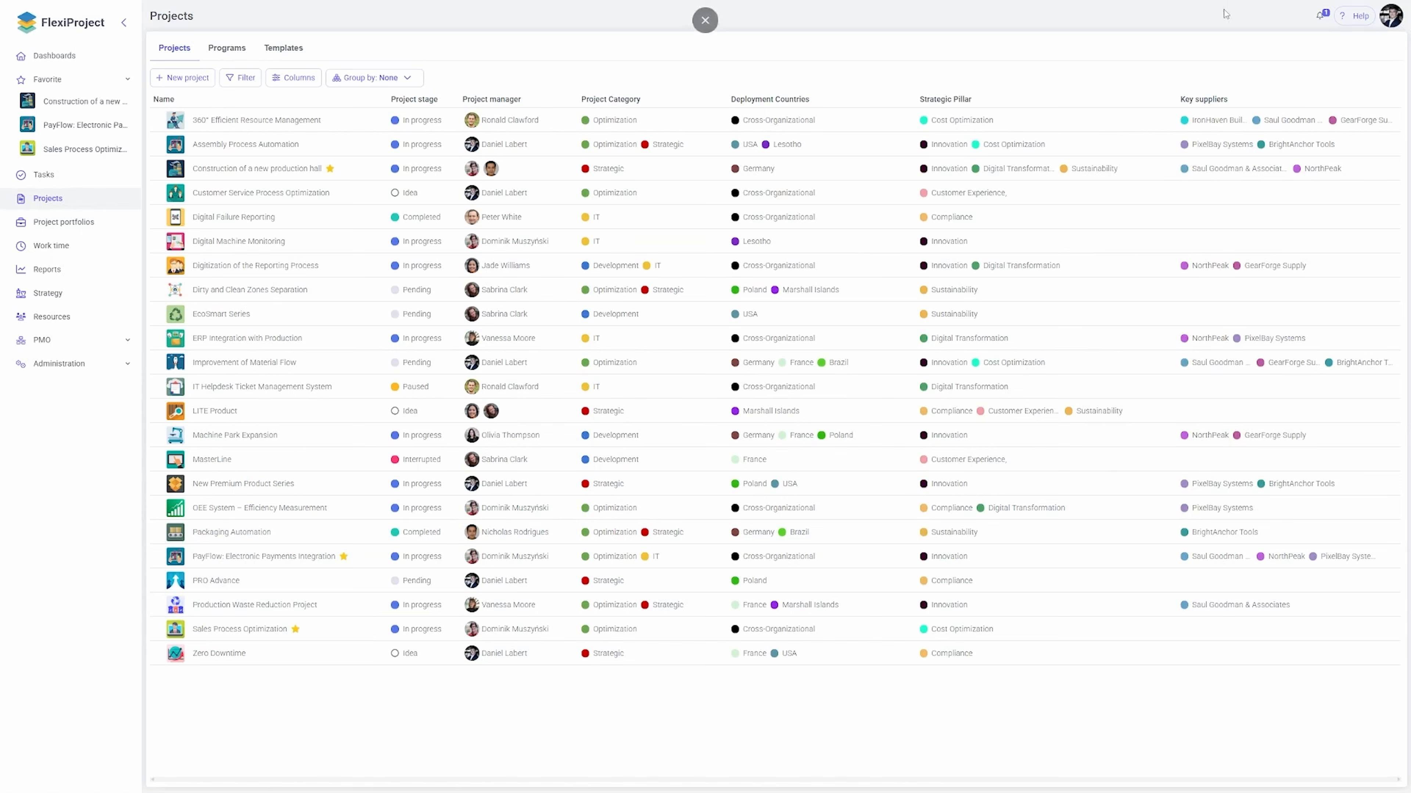
Step: Group the projects list by Key suppliers and look through the resulting groups
left_click(380, 78)
scroll(361, 161, "down", 2)
left_click(338, 188)
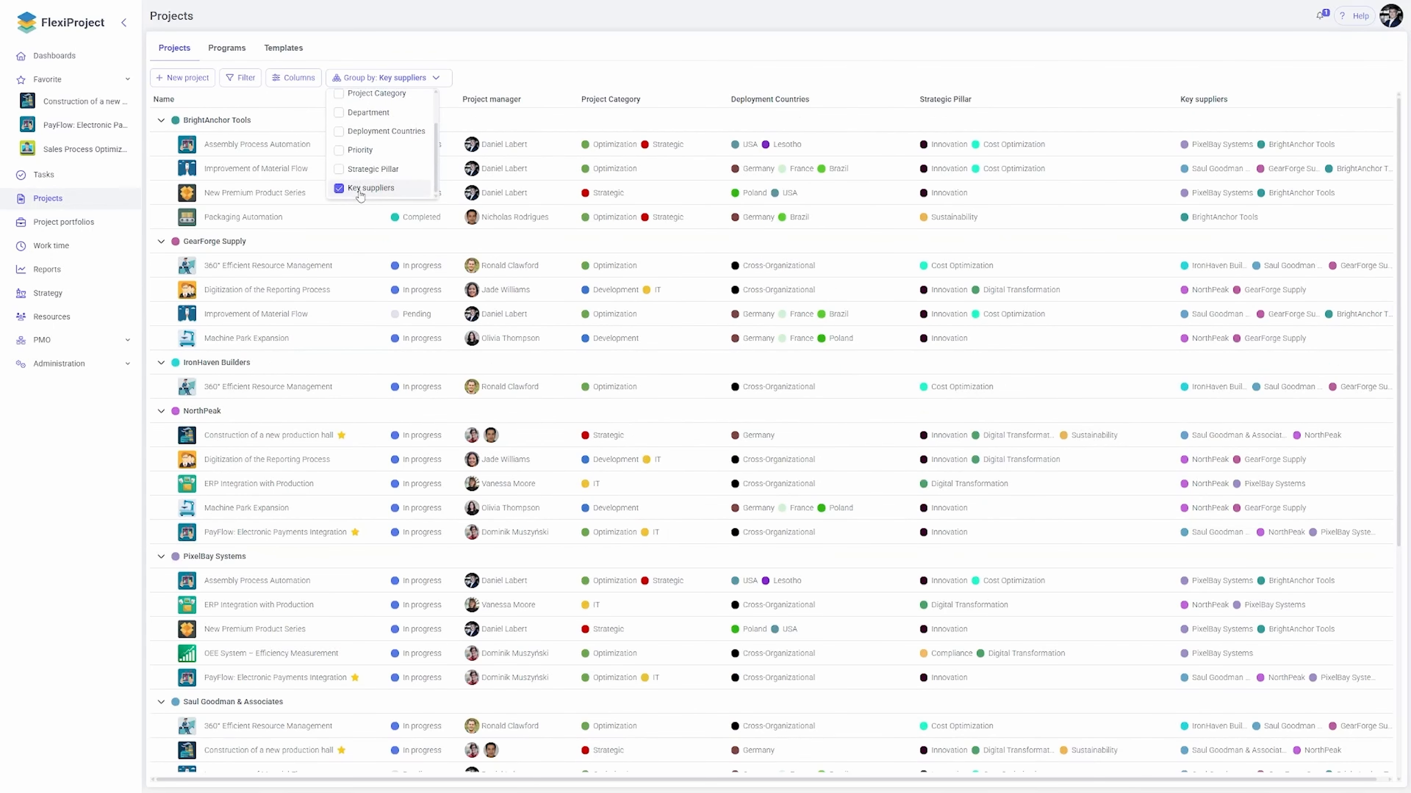
left_click(517, 61)
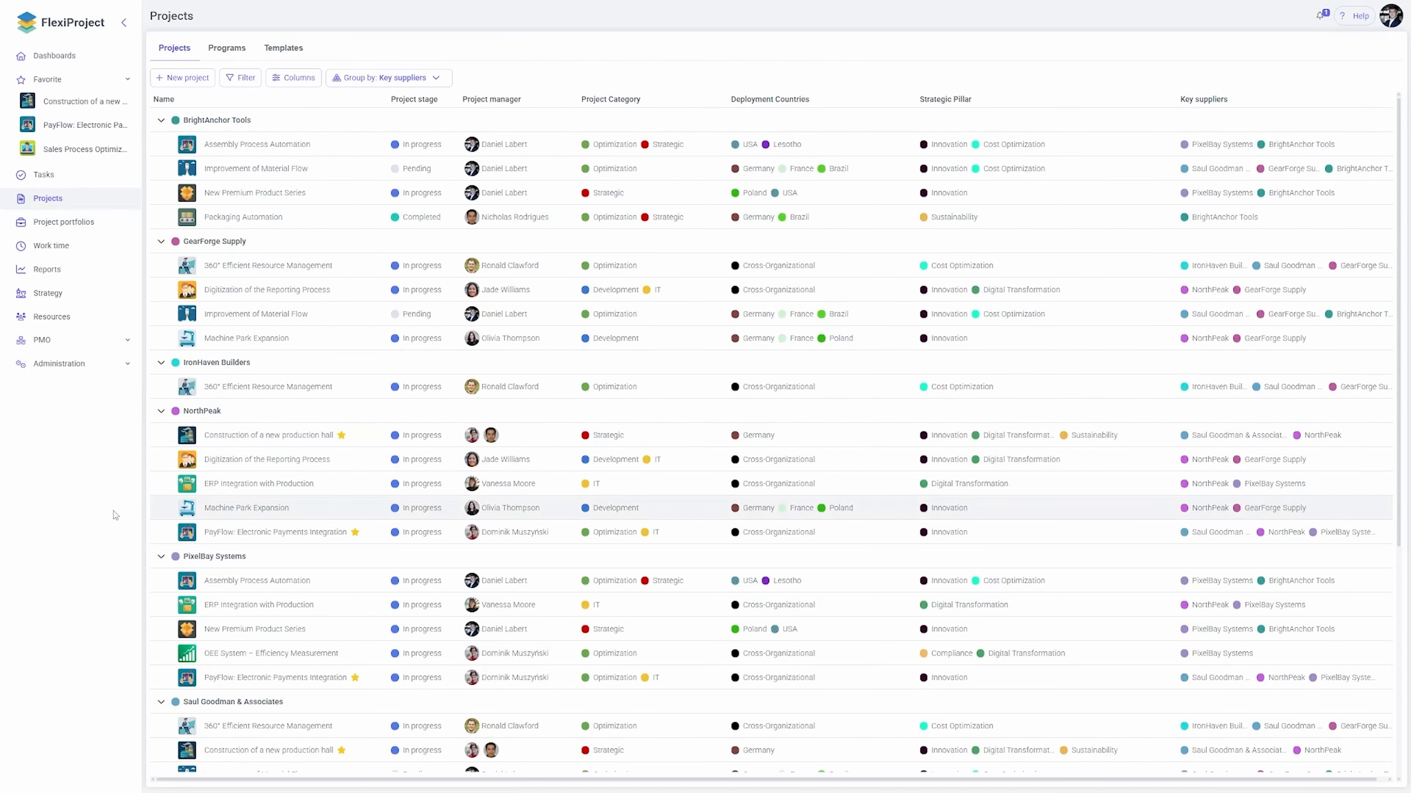
scroll(194, 518, "down", 5)
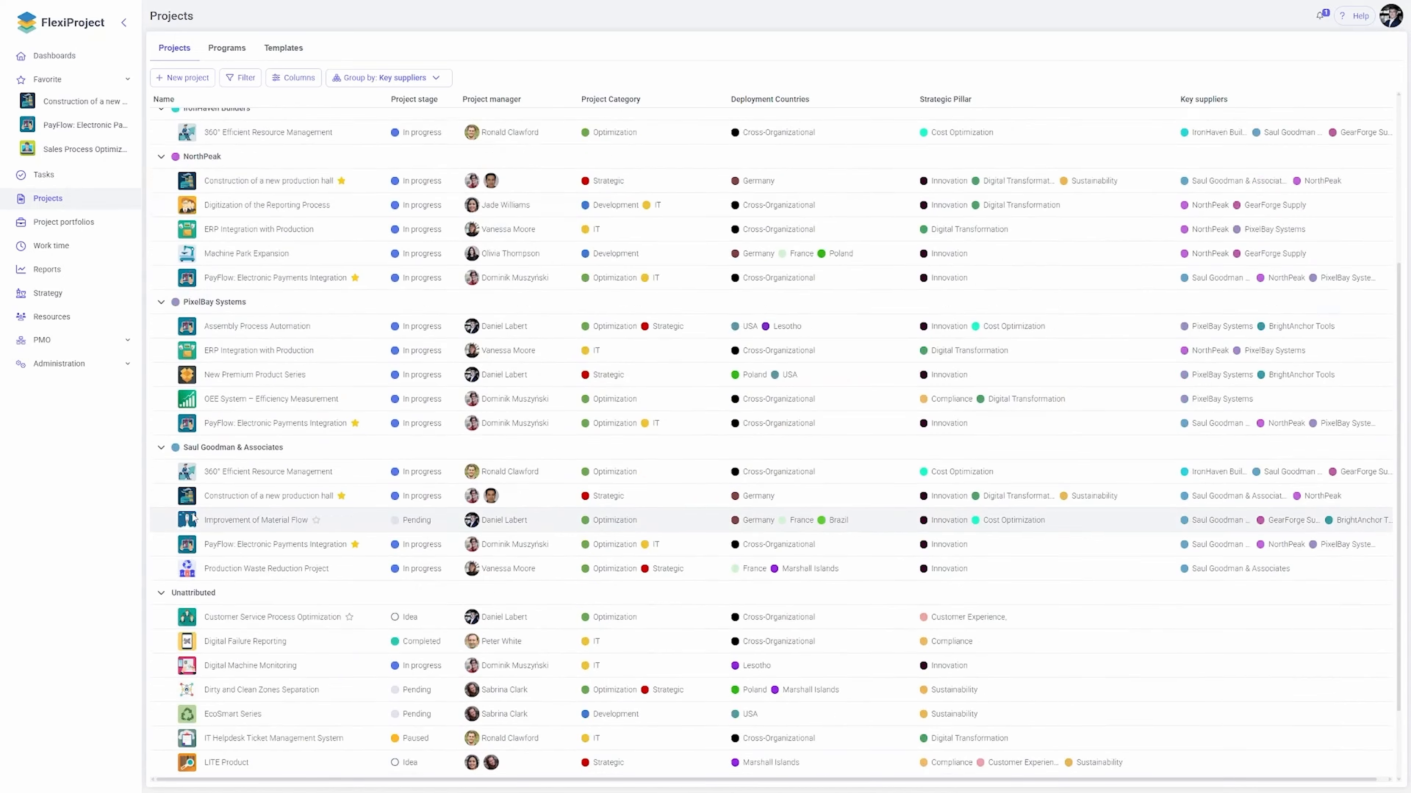
scroll(194, 518, "up", 5)
Step: Open the Project Charter template among the PMO project charters and examine the project fields available for it
left_click(92, 344)
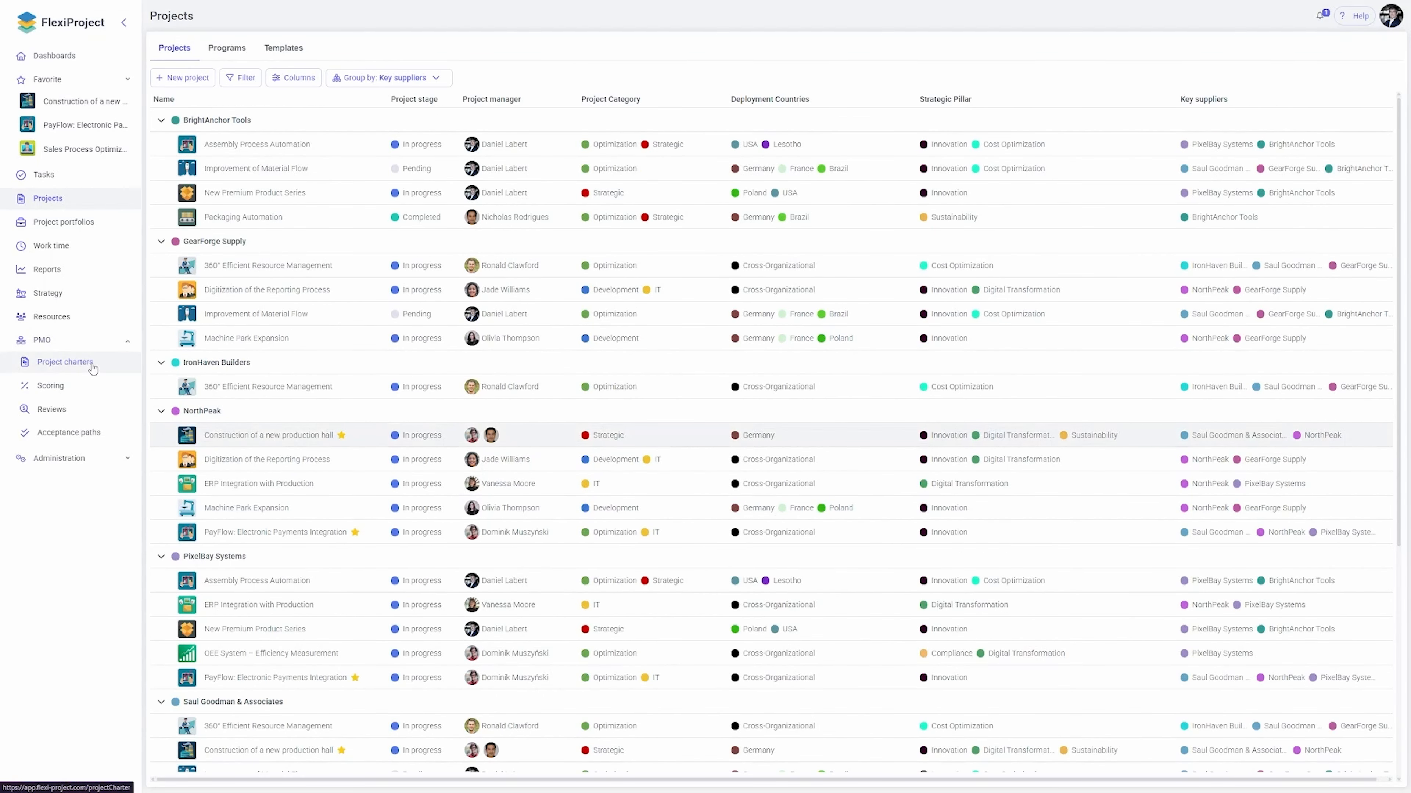
left_click(93, 368)
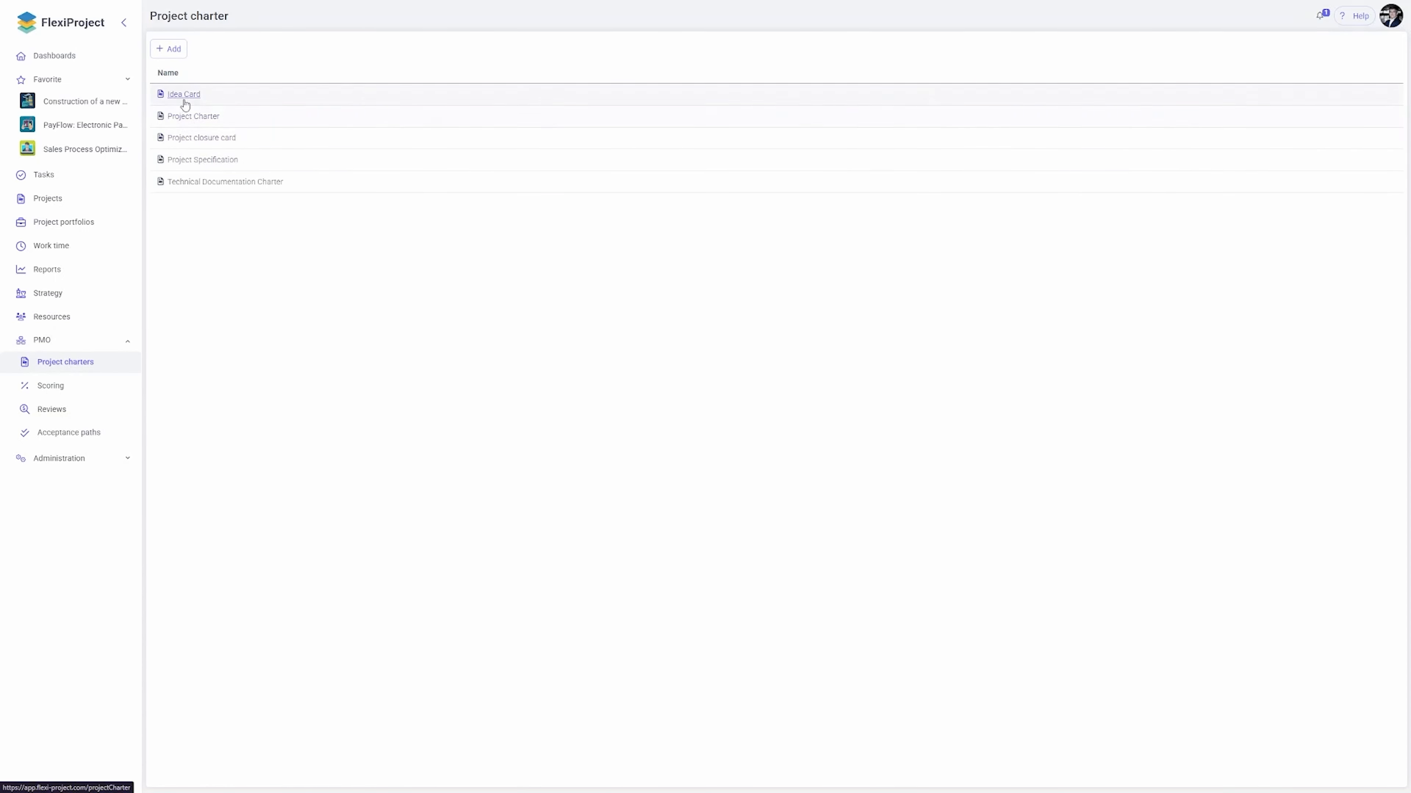
left_click(192, 117)
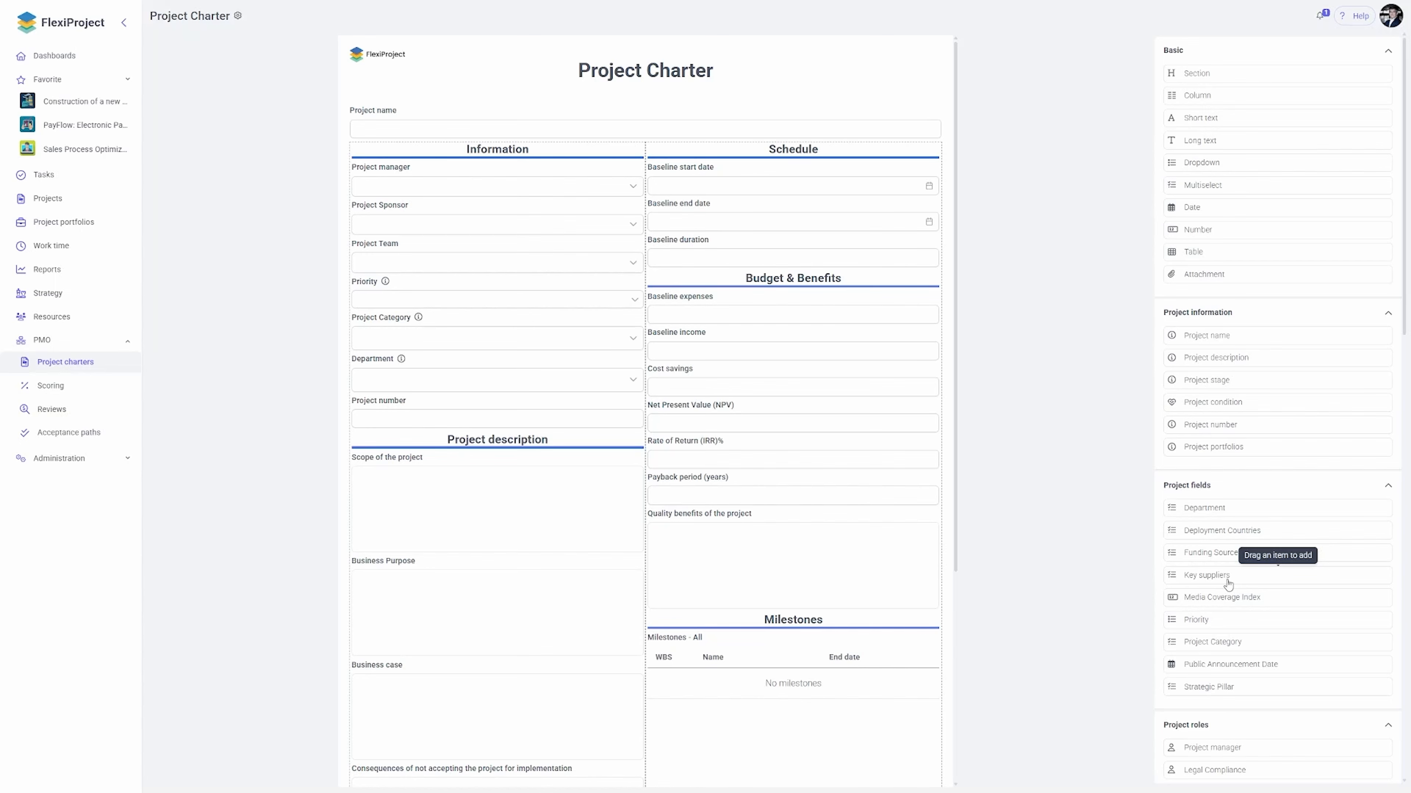
Step: Show the Key suppliers column in the project list of the Strategic Portfolio
left_click(64, 221)
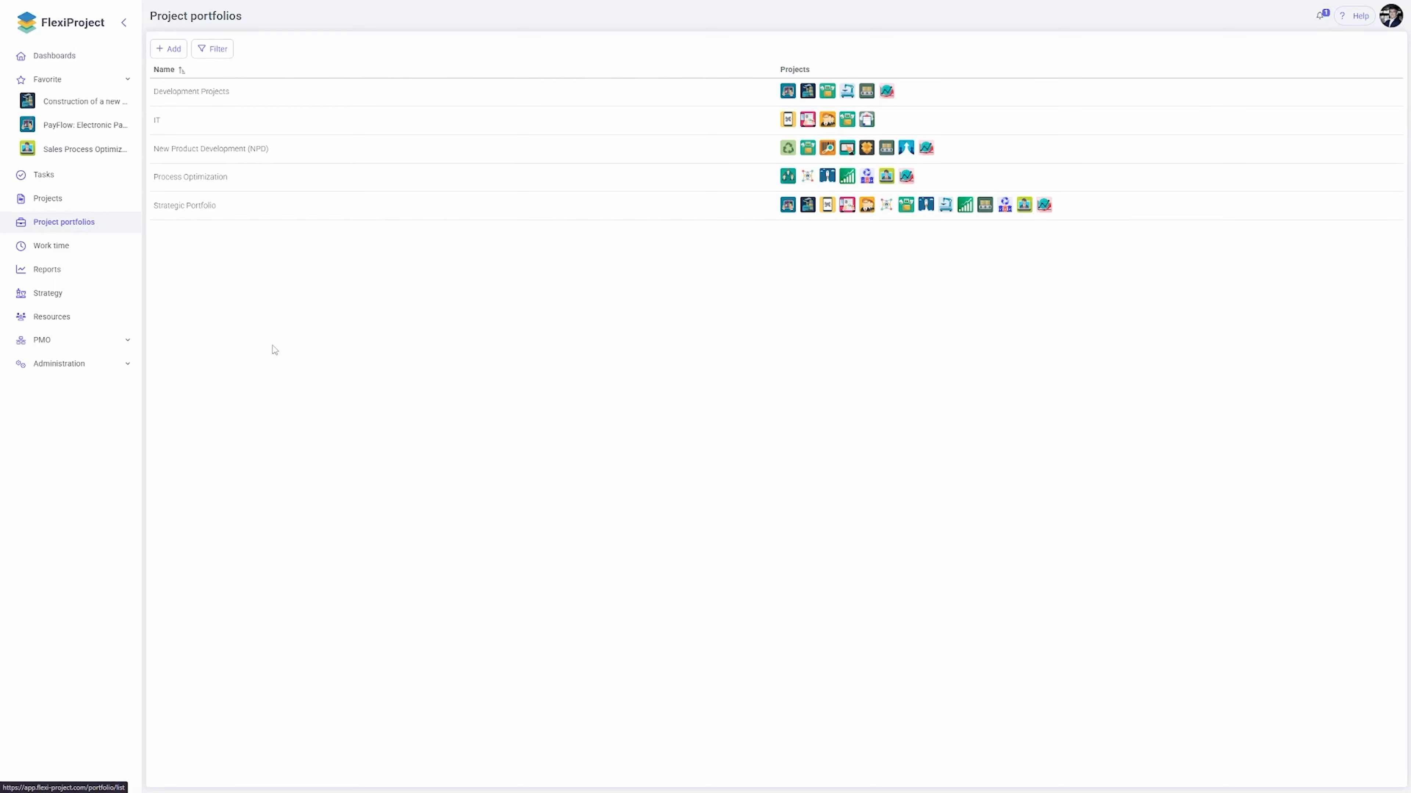
left_click(207, 209)
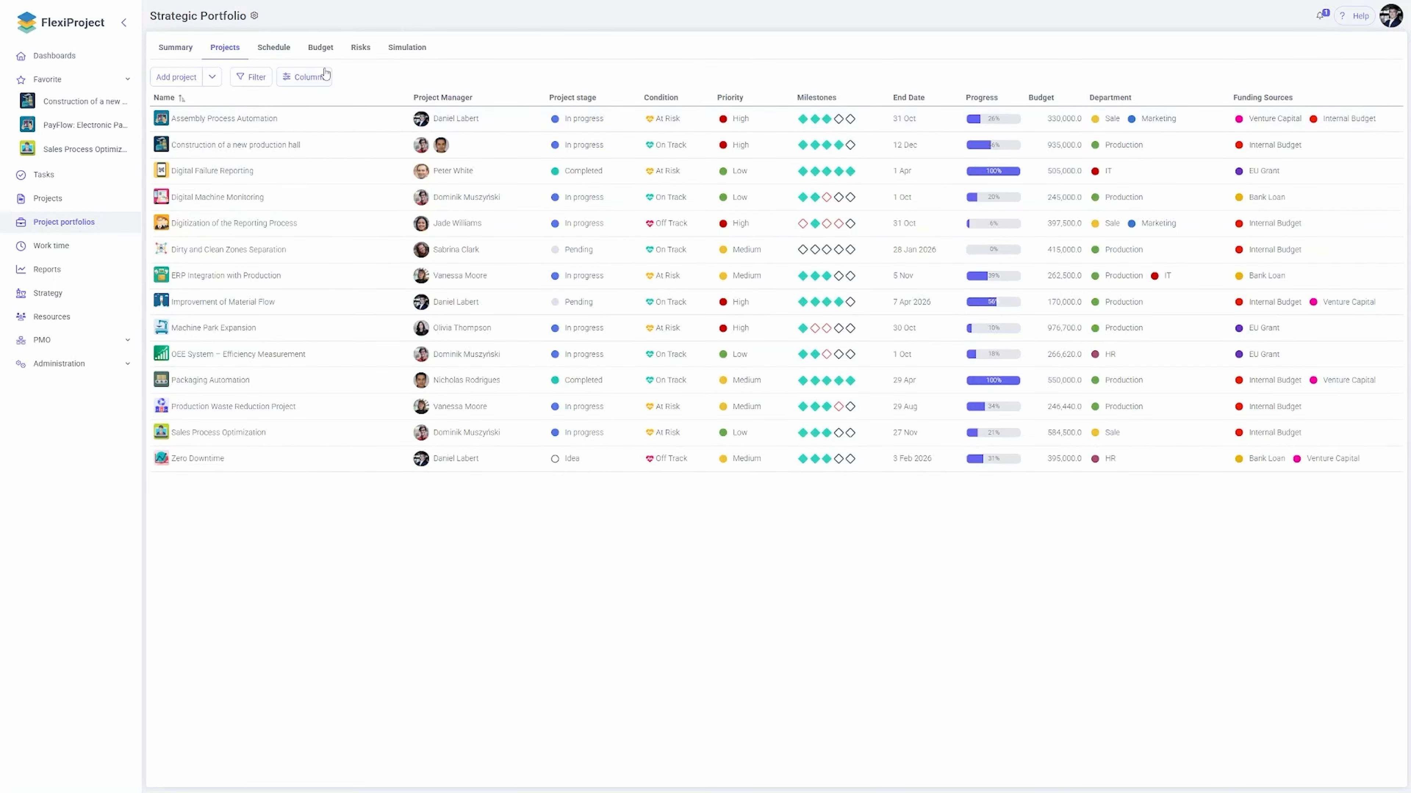
left_click(304, 77)
scroll(351, 369, "down", 5)
left_click(422, 548)
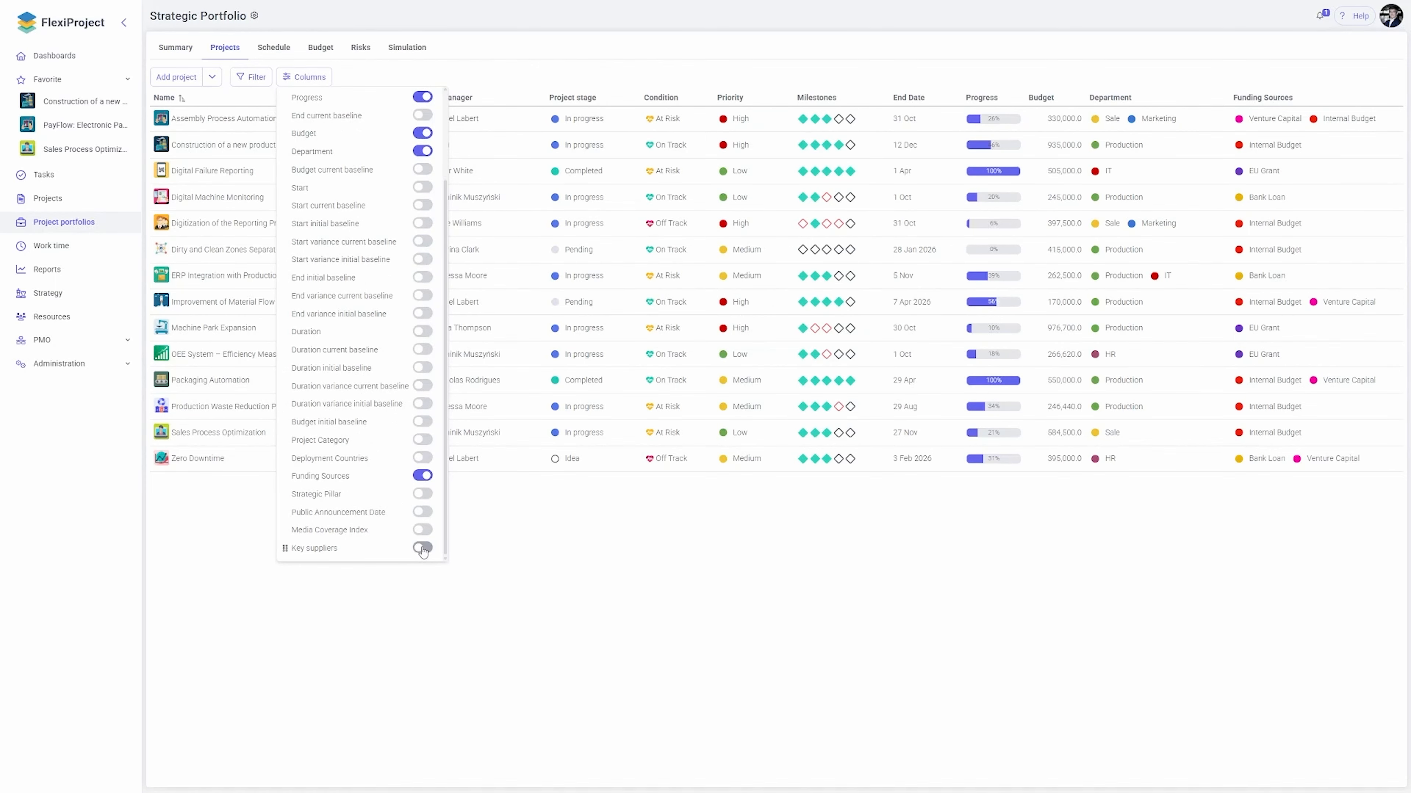
left_click(1038, 325)
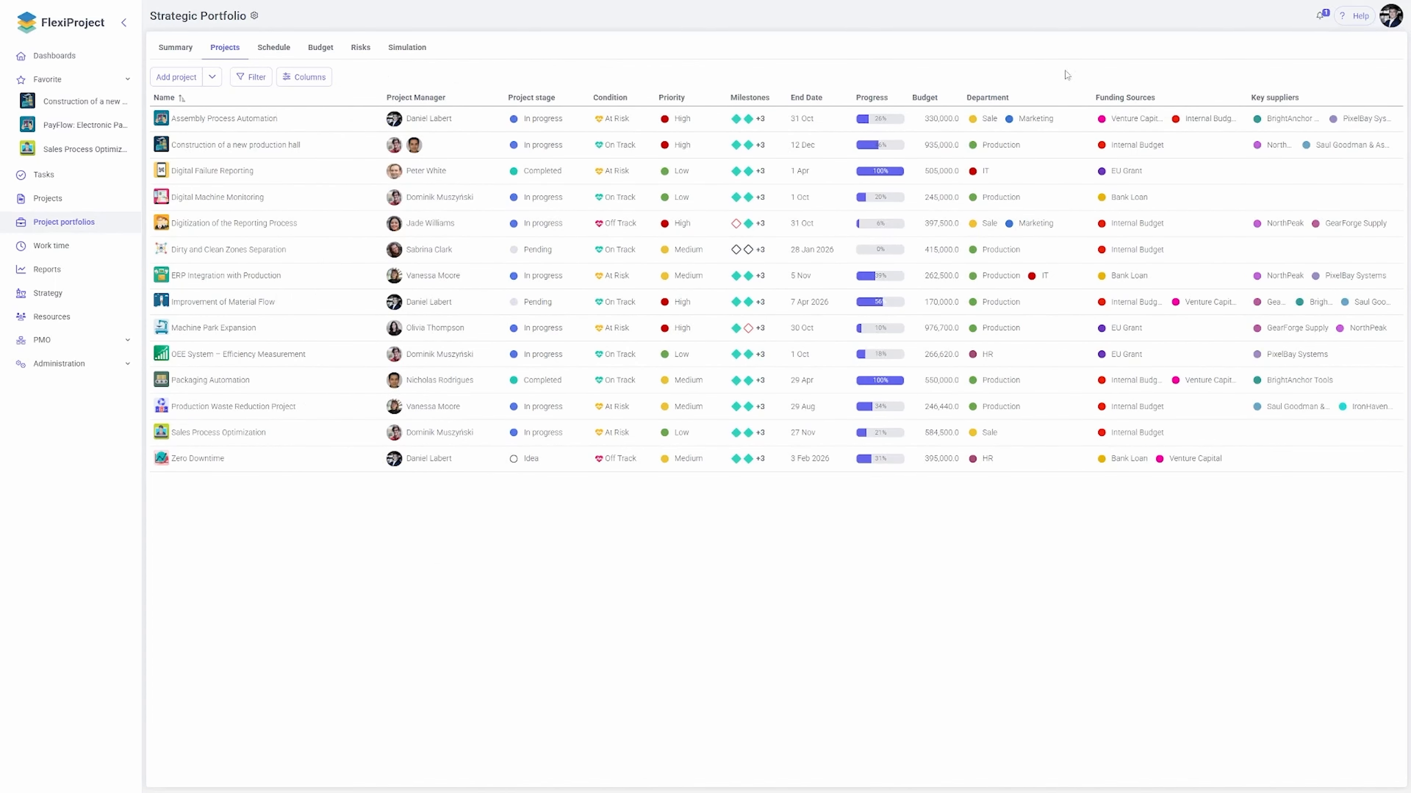
Step: Filter the Strategic Portfolio's projects by the deployment countries Germany, France and Poland
left_click(270, 80)
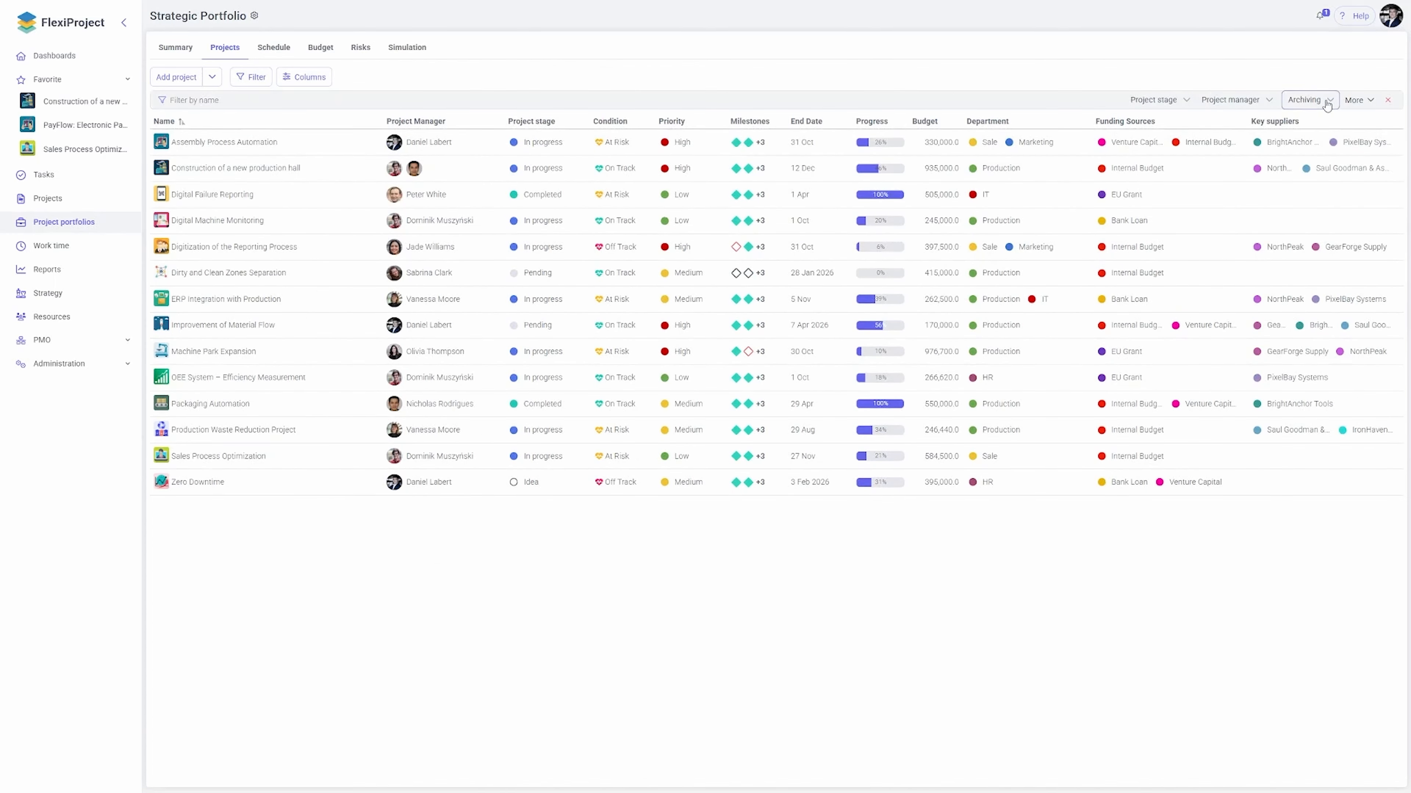
left_click(1360, 102)
mouse_move(1315, 132)
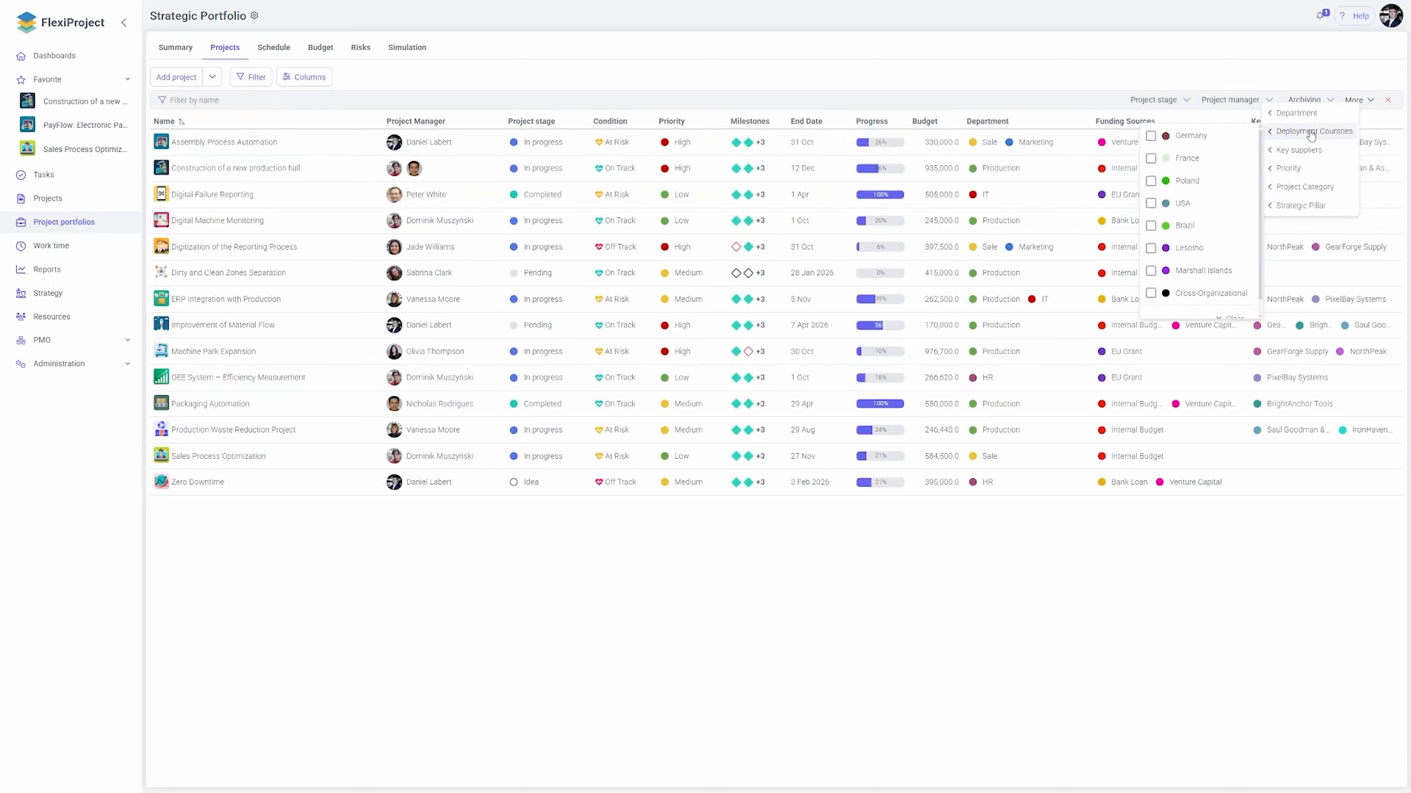
left_click(1150, 137)
left_click(1150, 159)
left_click(1150, 181)
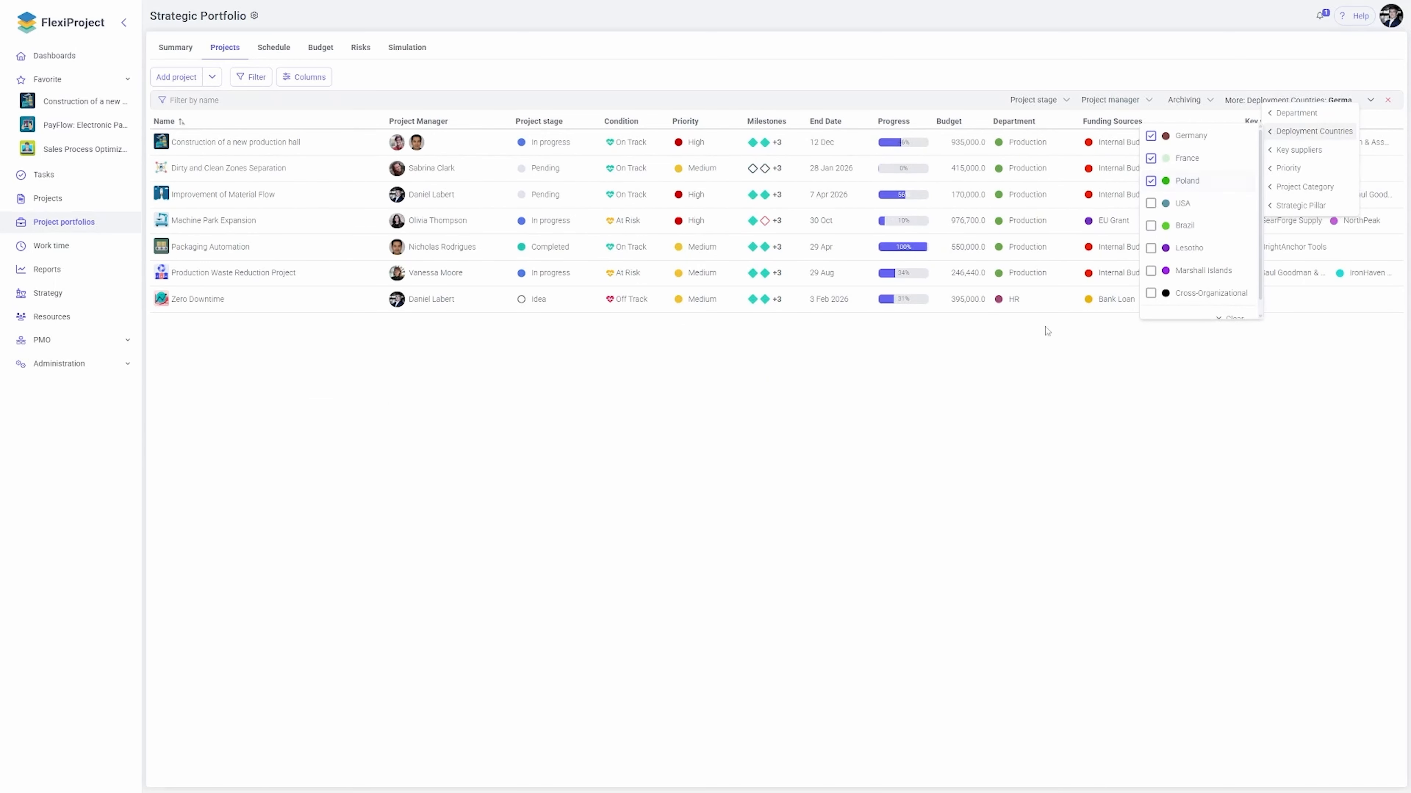
left_click(994, 401)
Step: Look through the Strategic Pillar values available as an additional filter for the portfolio's projects
left_click(1371, 101)
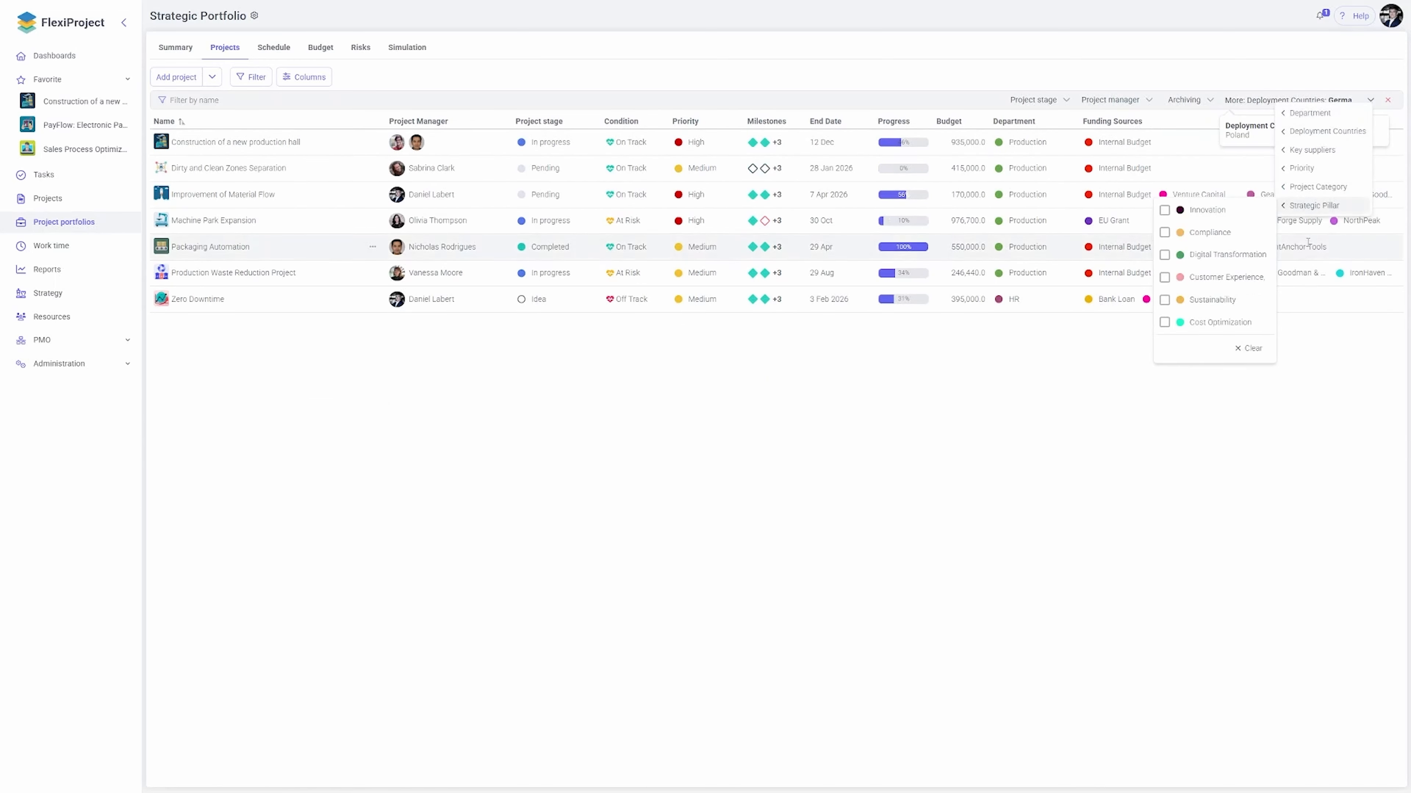
left_click(1144, 200)
left_click(924, 317)
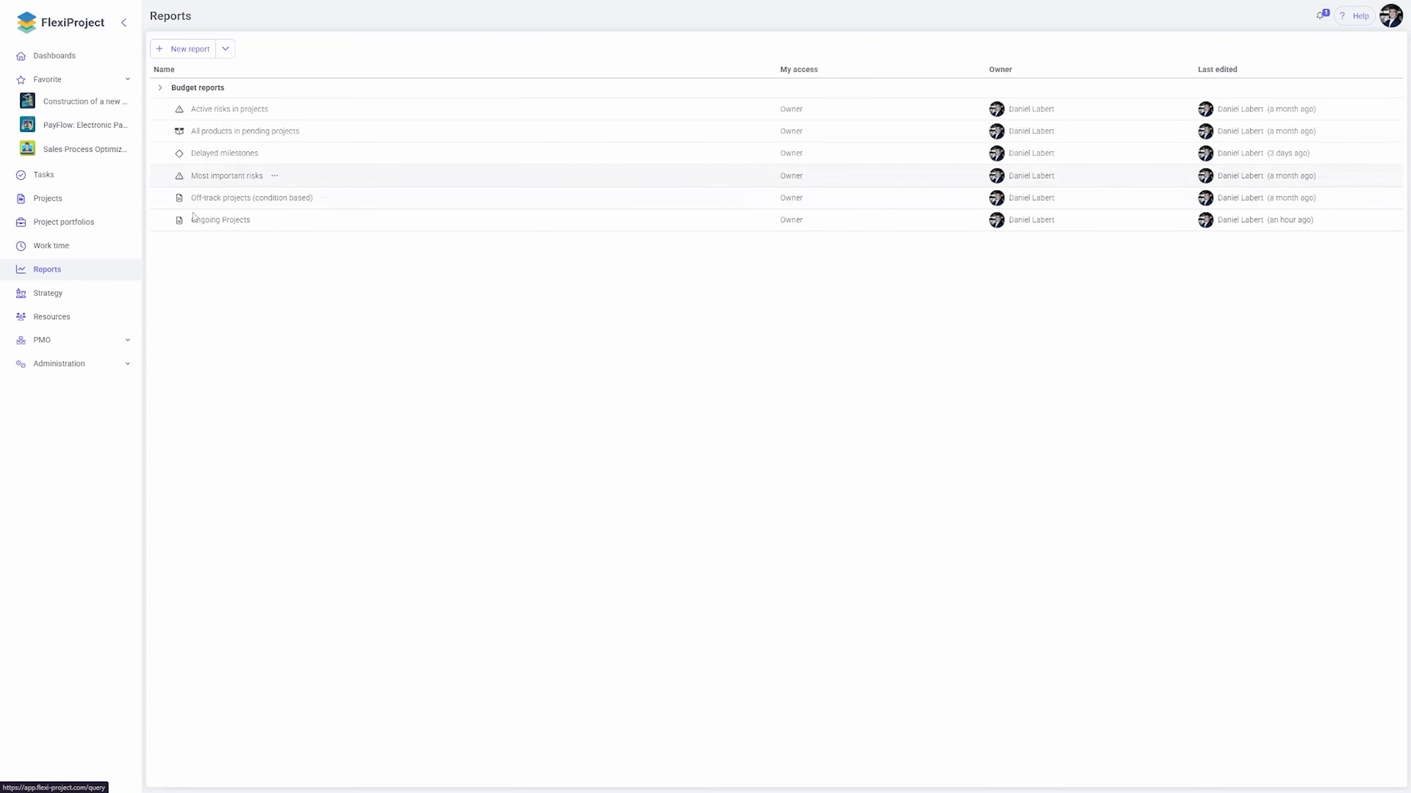
Step: Open the Ongoing Projects report and add a Key suppliers column to its table
left_click(209, 221)
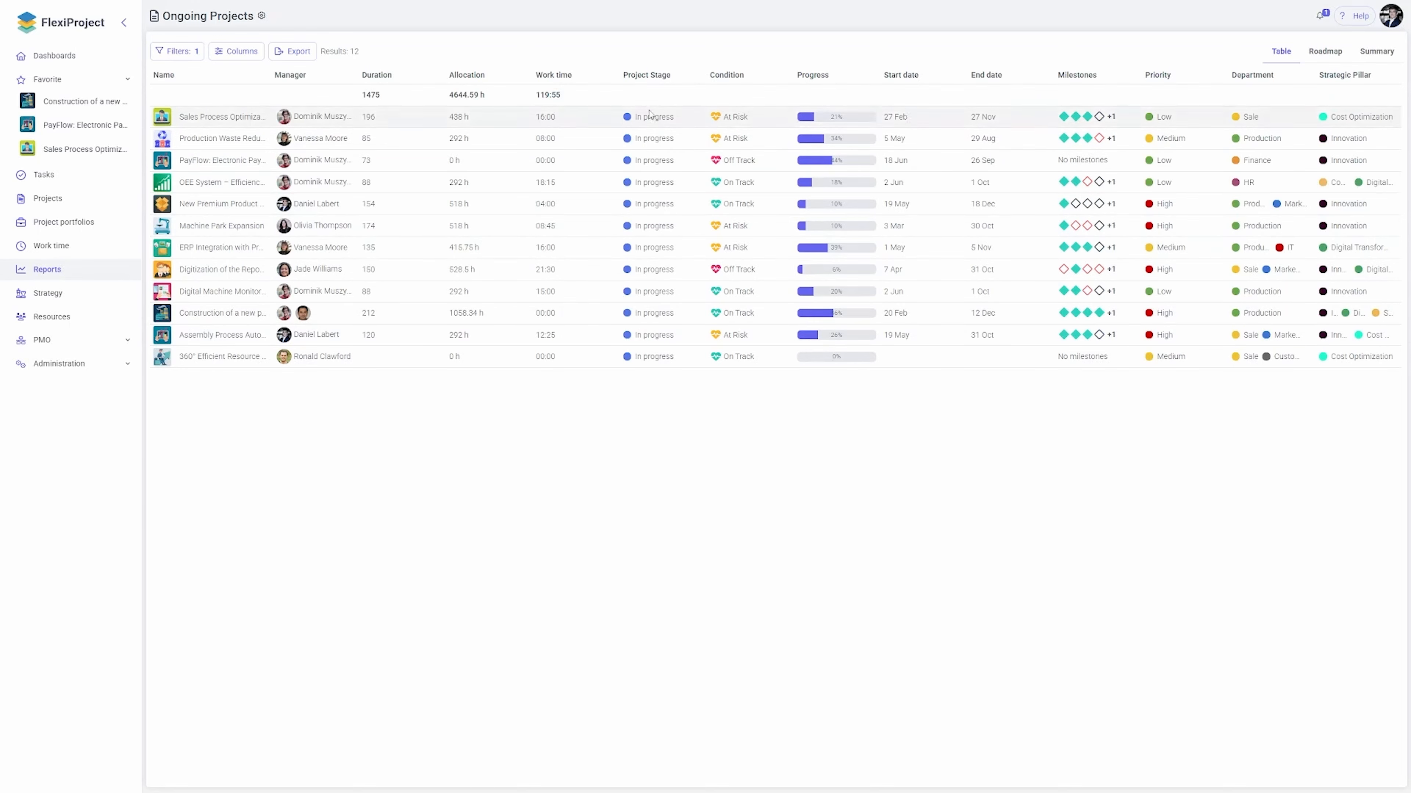
left_click(240, 53)
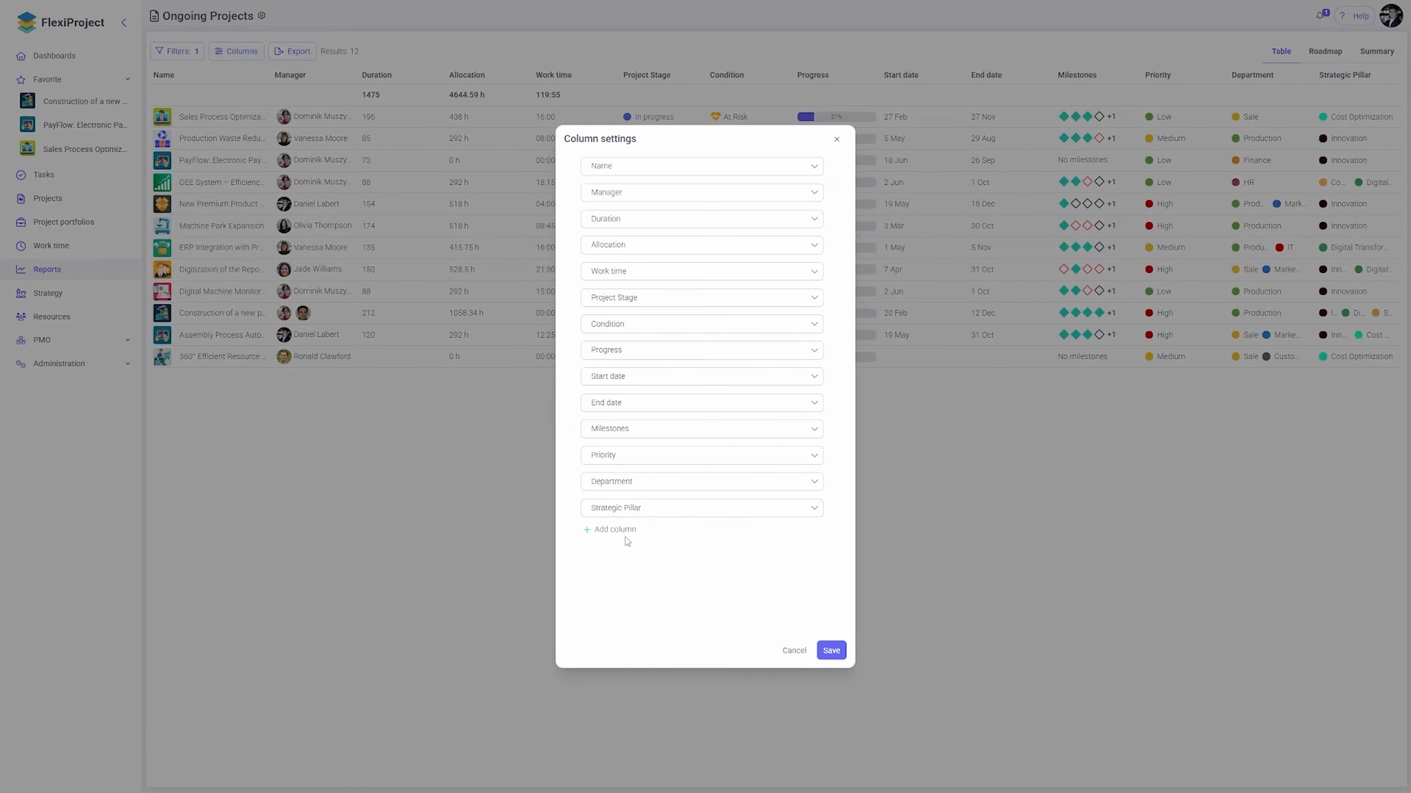
left_click(615, 530)
left_click(626, 534)
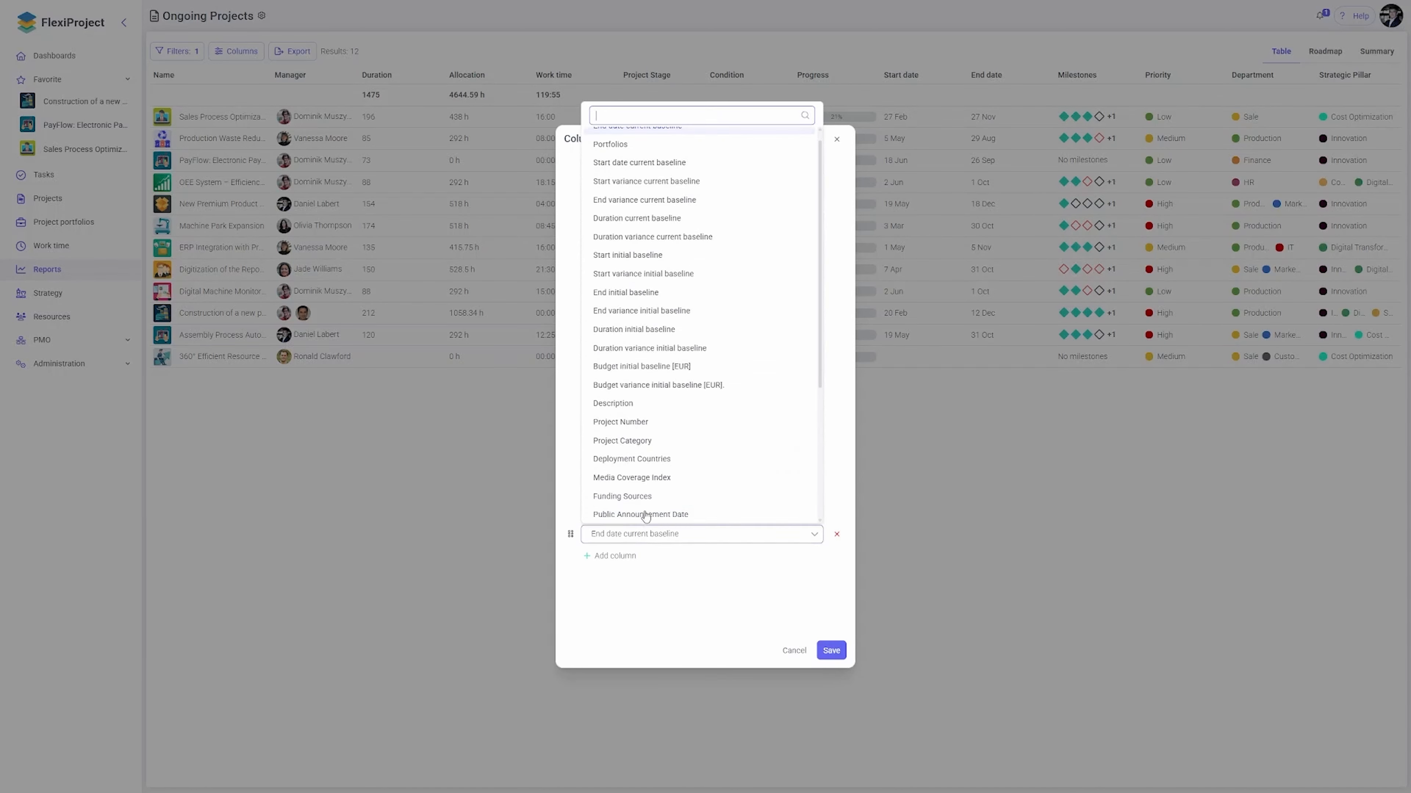
scroll(645, 497, "down", 1)
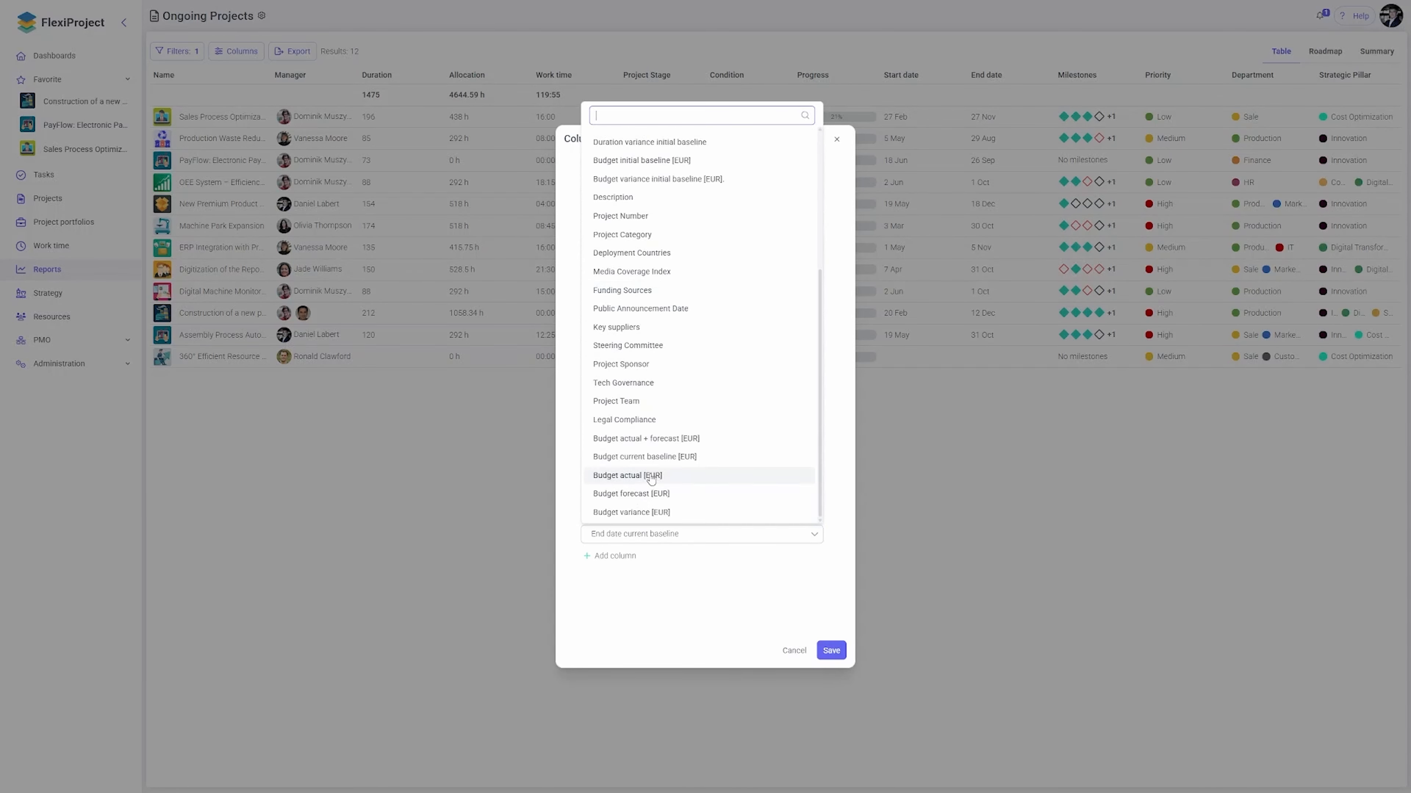
left_click(630, 343)
left_click(831, 650)
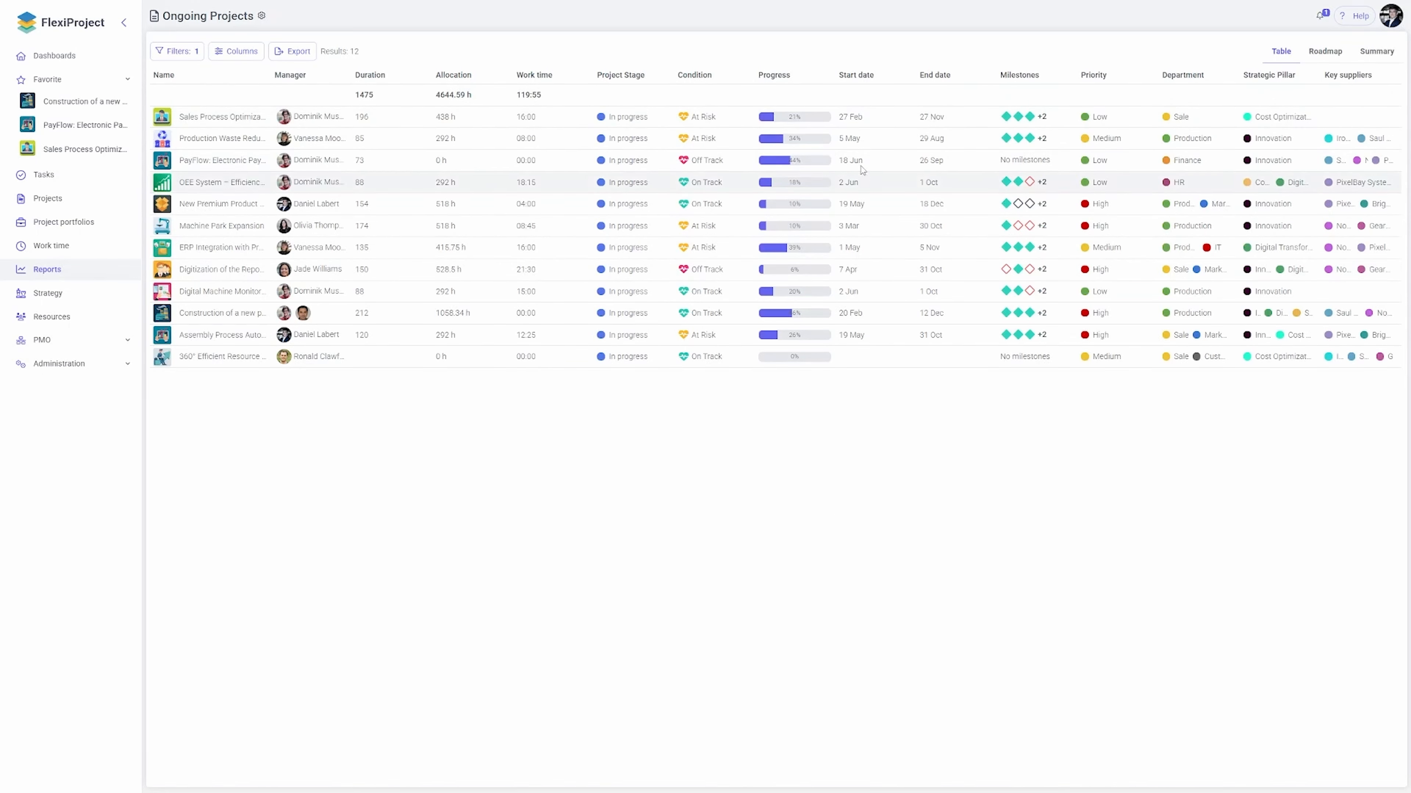
Step: Remove the Work time, Project Stage, Condition, Progress and Start date columns from the report and narrow the Strategic Pillar column
left_click(225, 61)
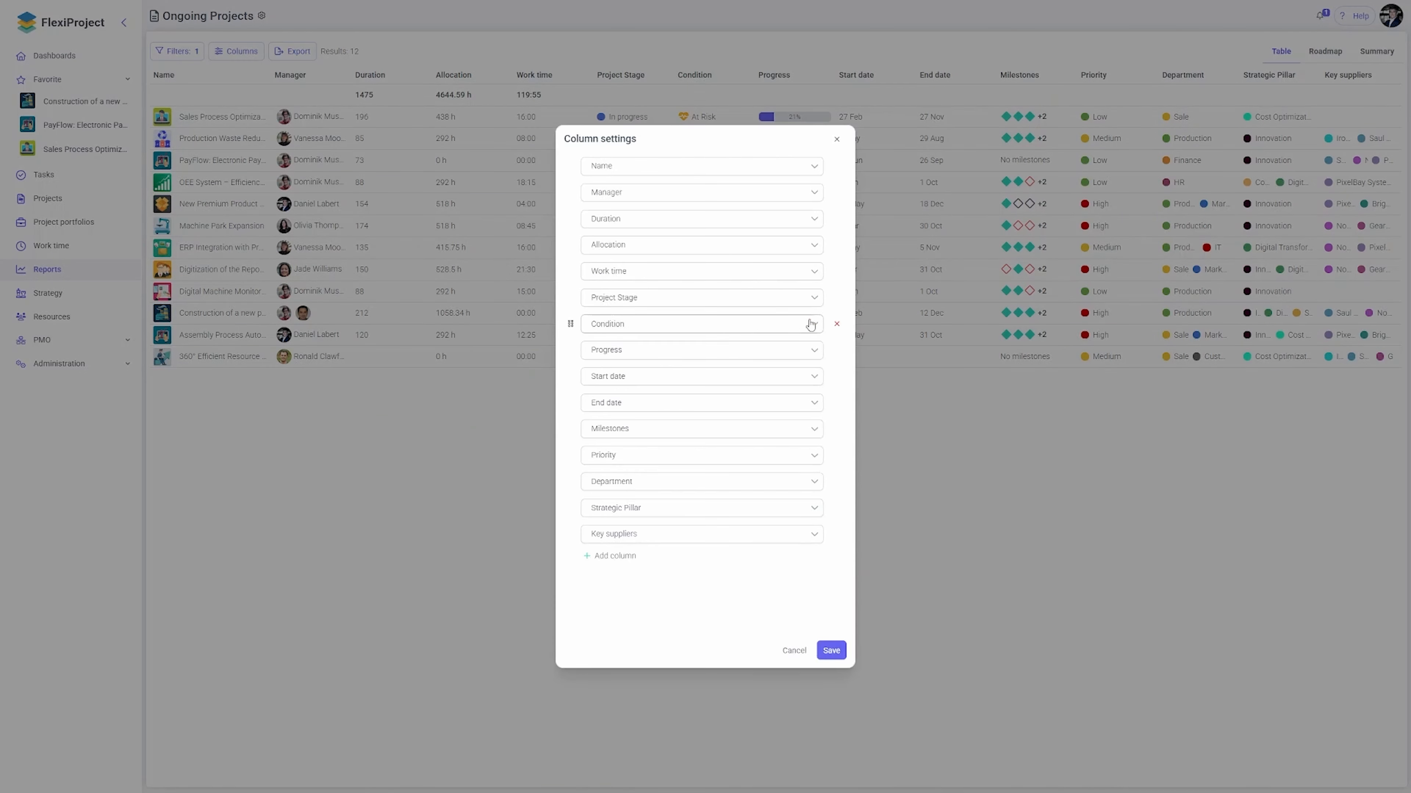
left_click(836, 323)
left_click(836, 323)
left_click(836, 324)
left_click(836, 297)
left_click(837, 272)
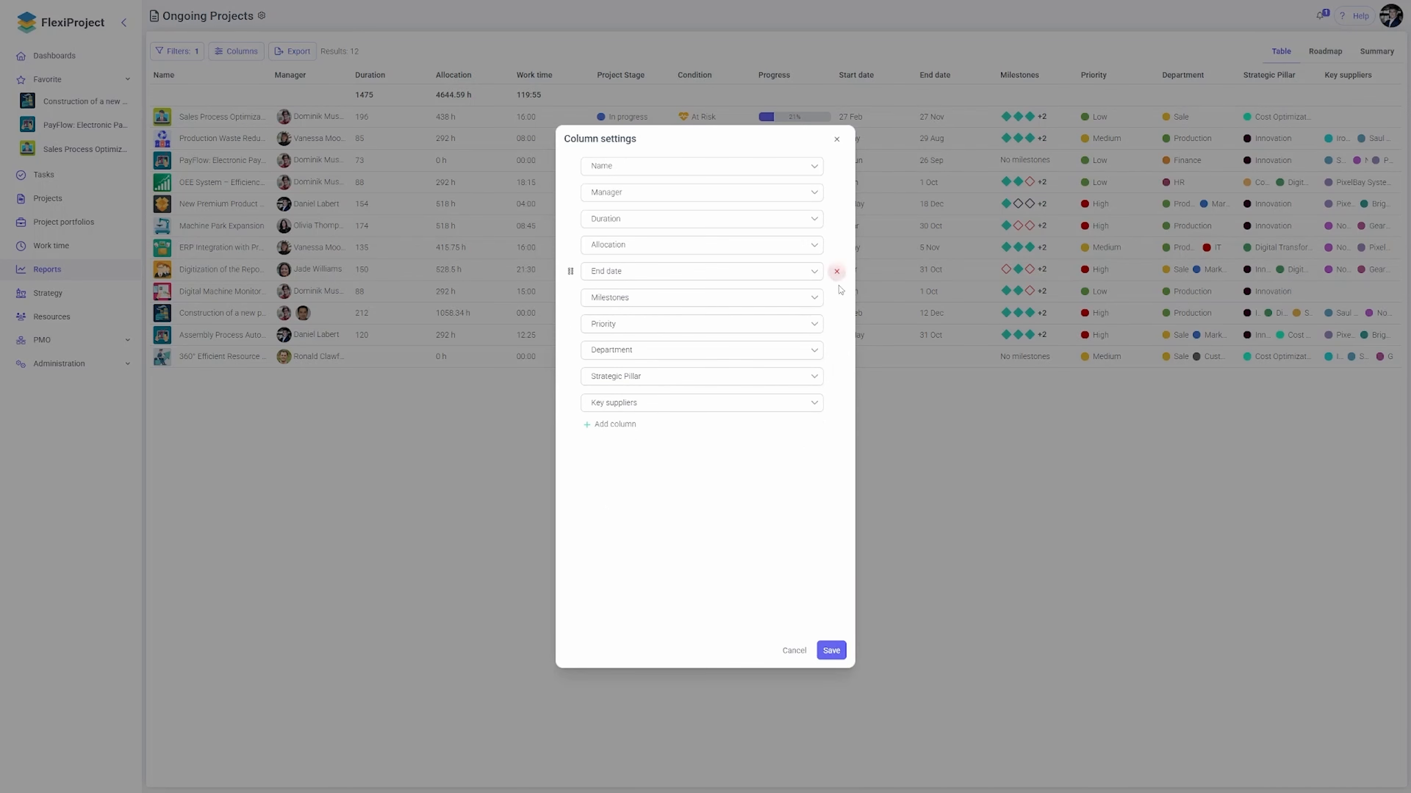
left_click(832, 650)
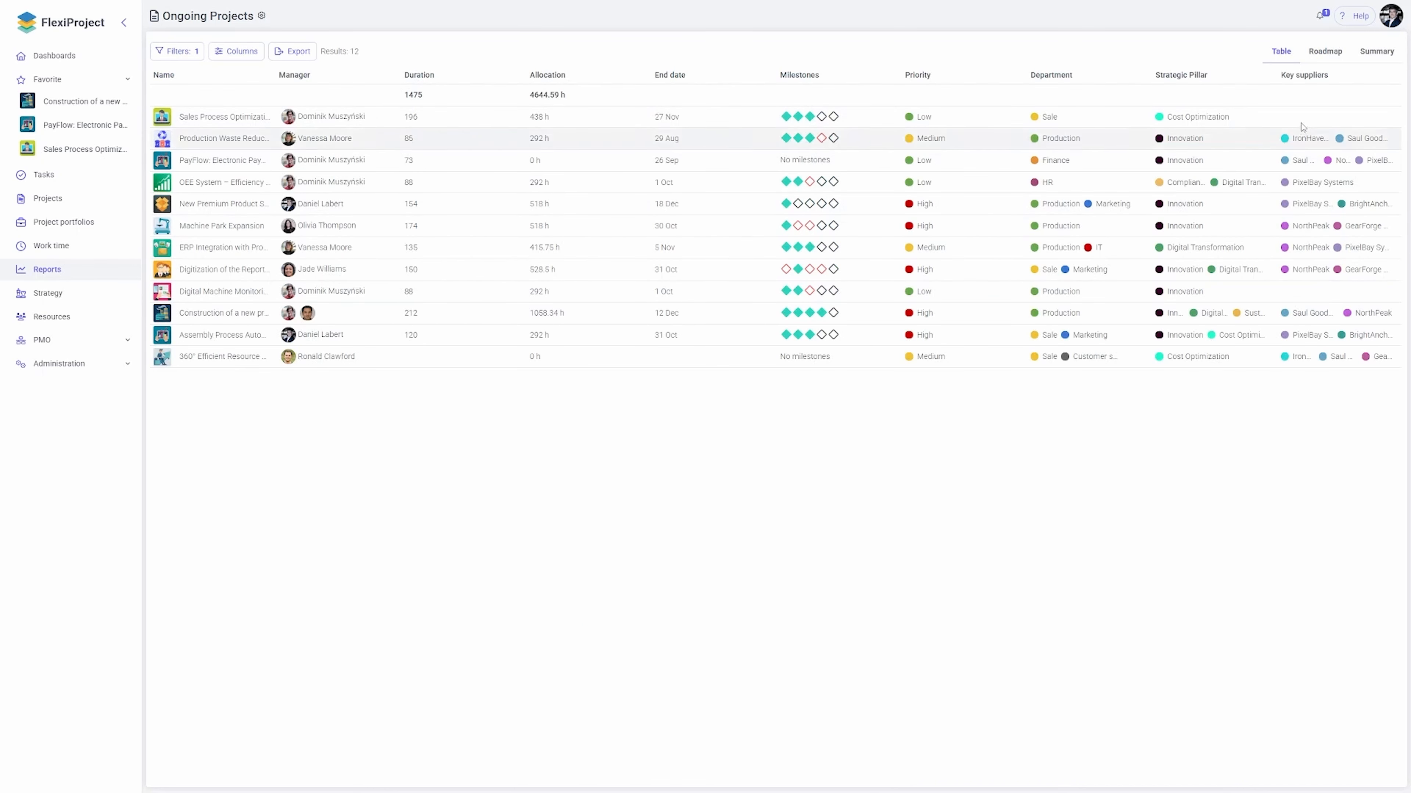
left_click_drag(1277, 73, 1120, 89)
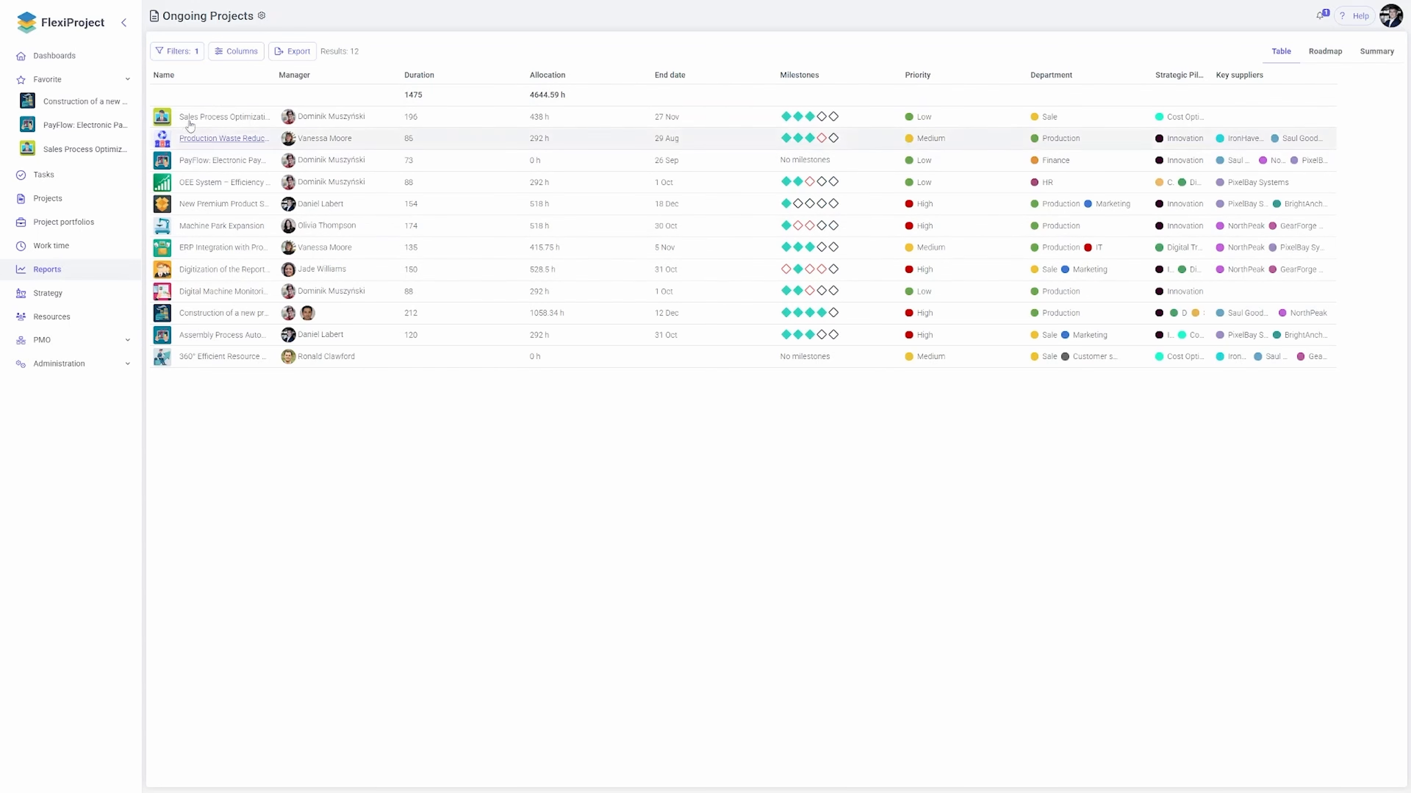
Step: Add a filter rule to the Ongoing Projects report requiring Key suppliers to equal NorthPeak, and apply it
left_click(178, 51)
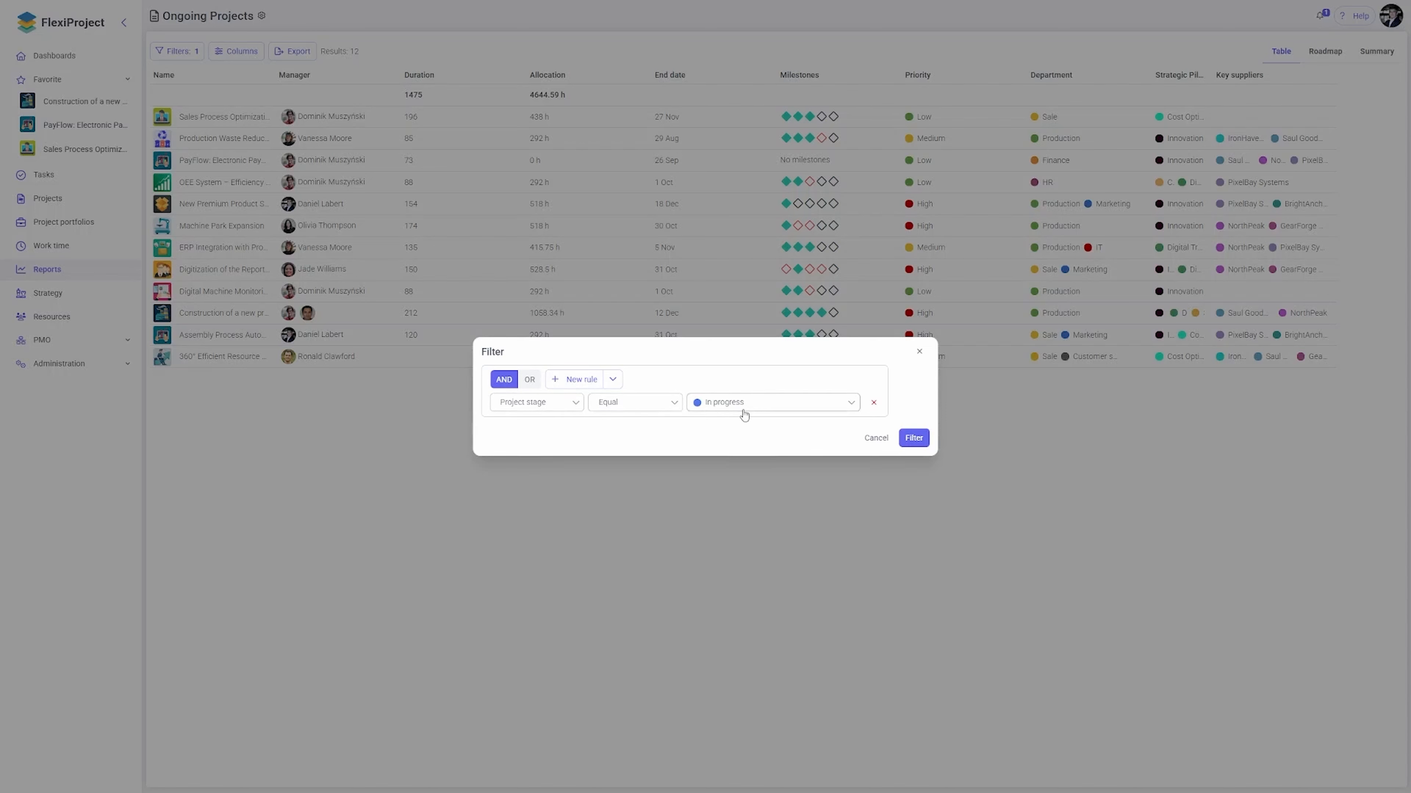
left_click(580, 381)
left_click(569, 414)
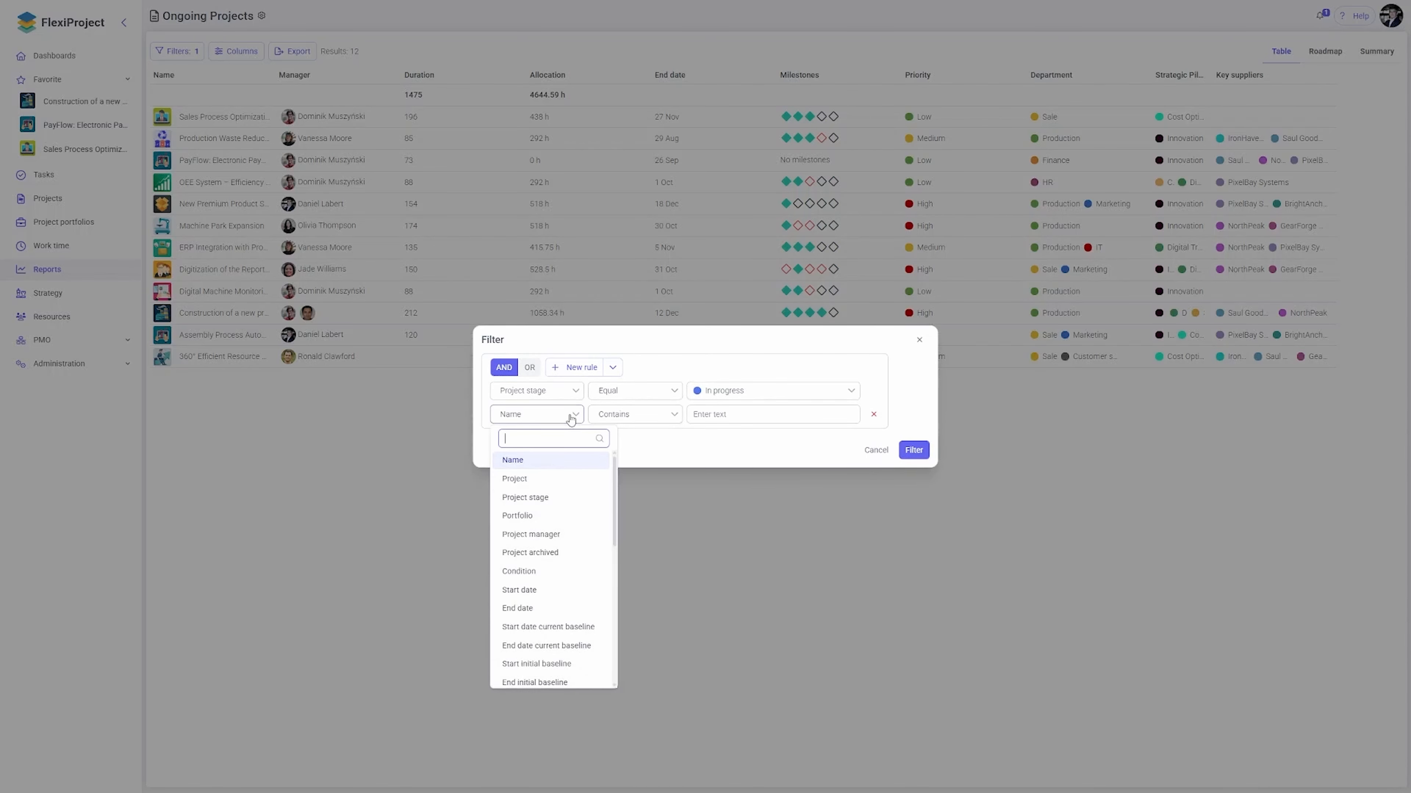
scroll(556, 539, "down", 5)
scroll(552, 545, "down", 4)
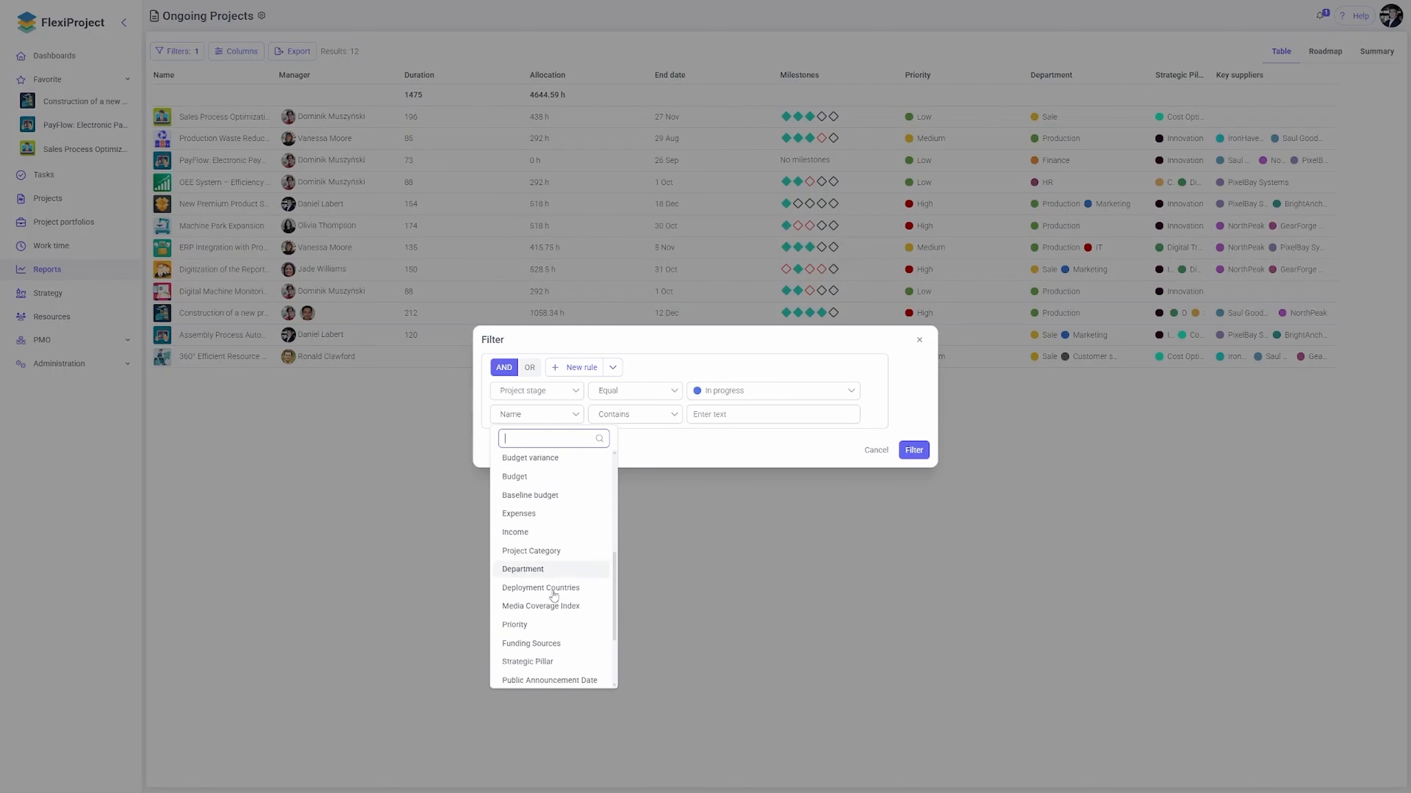
left_click(553, 669)
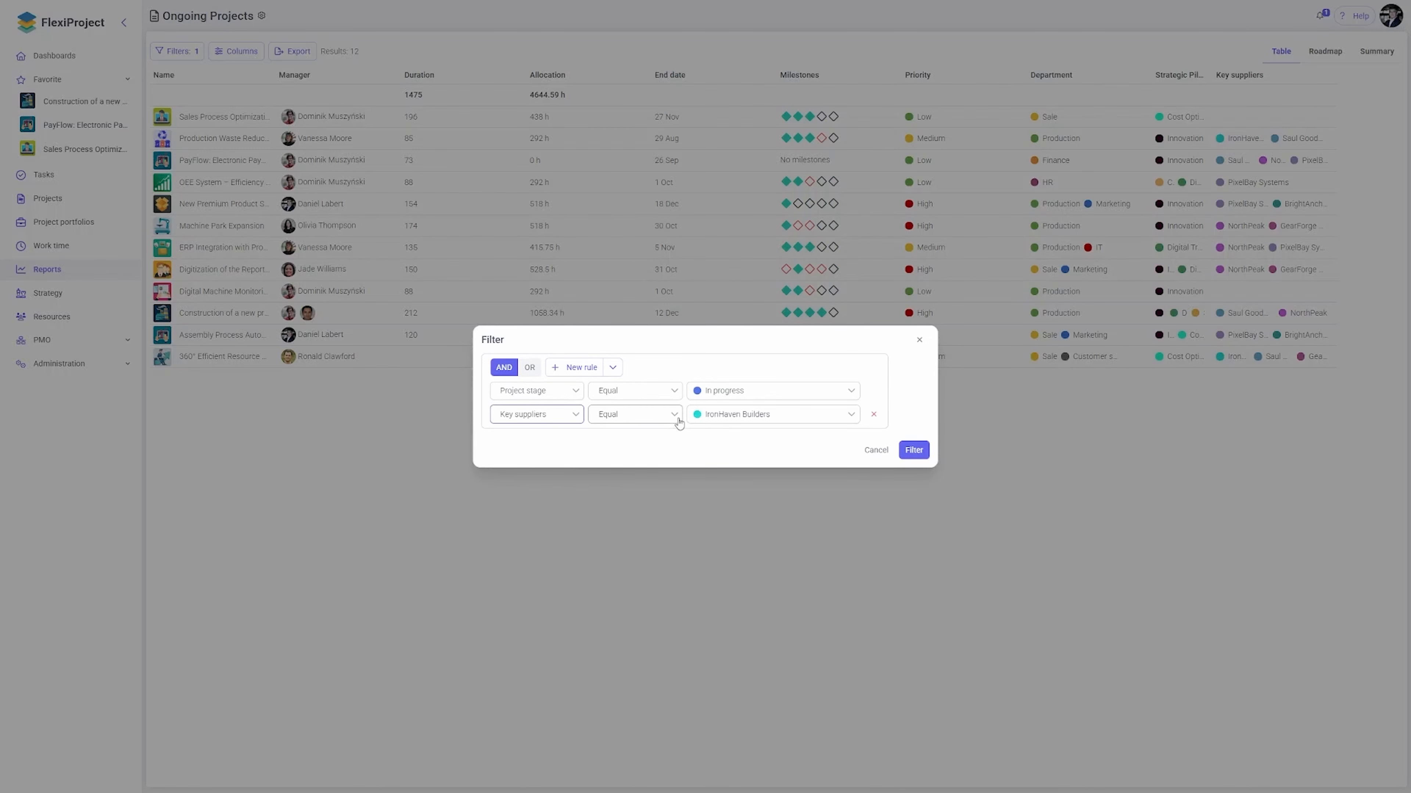
left_click(704, 420)
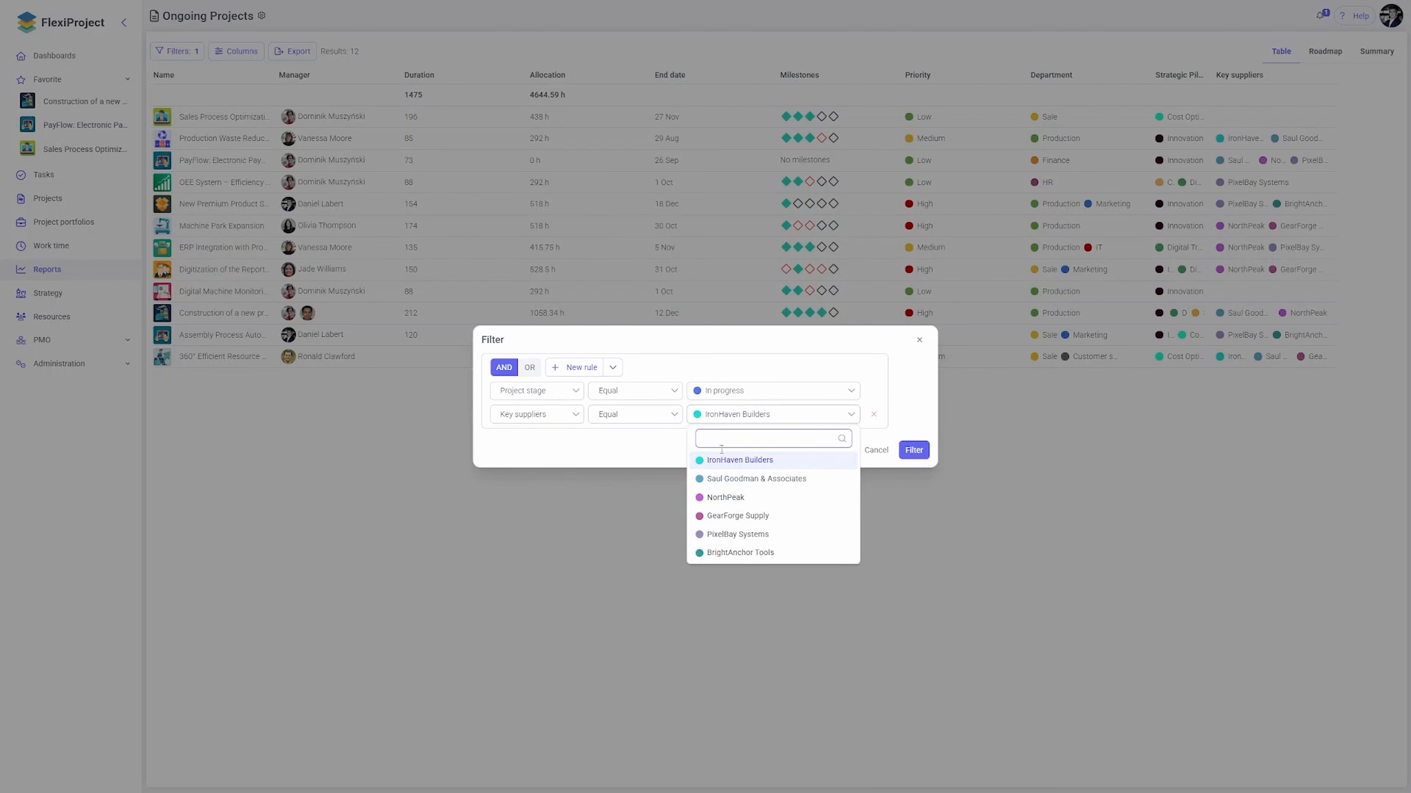
left_click(731, 500)
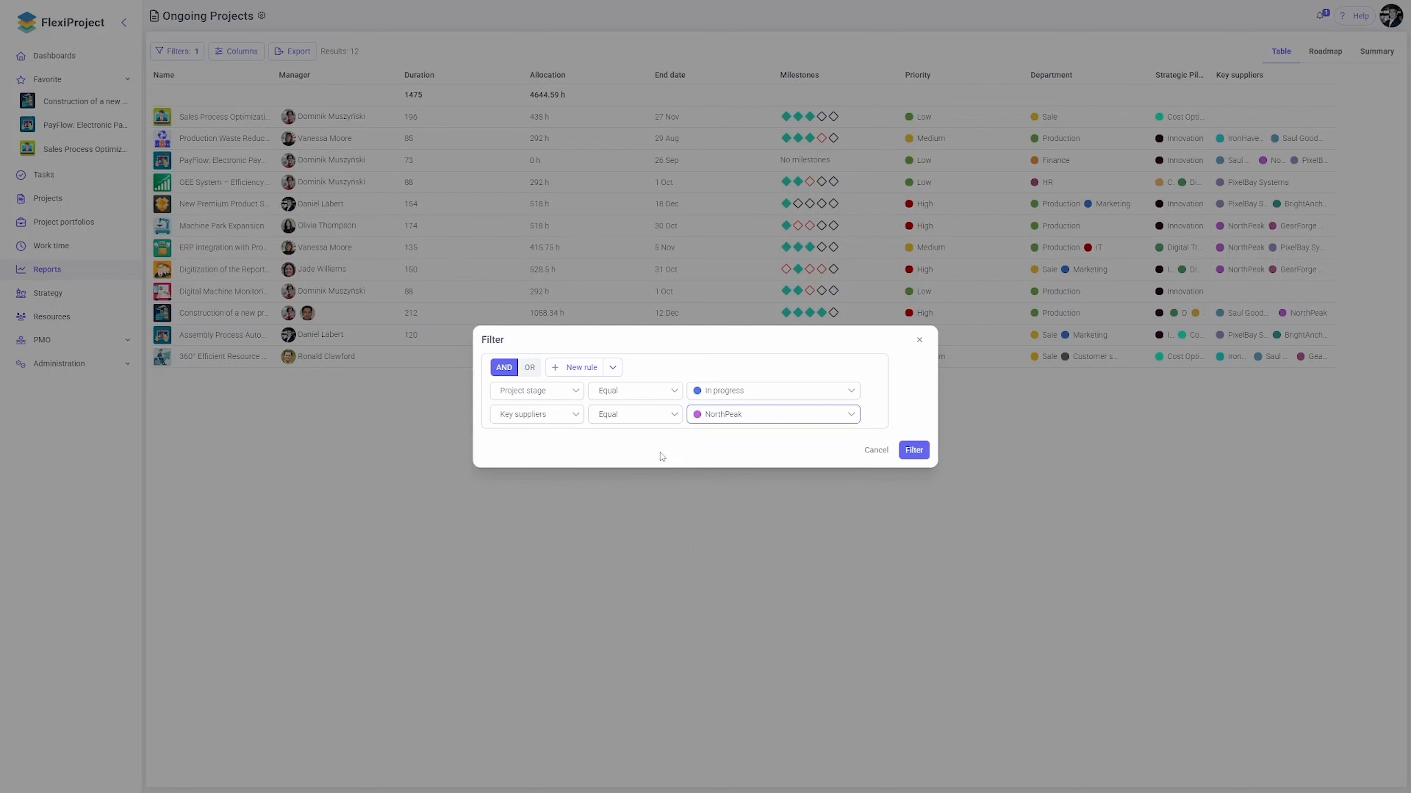
left_click(914, 450)
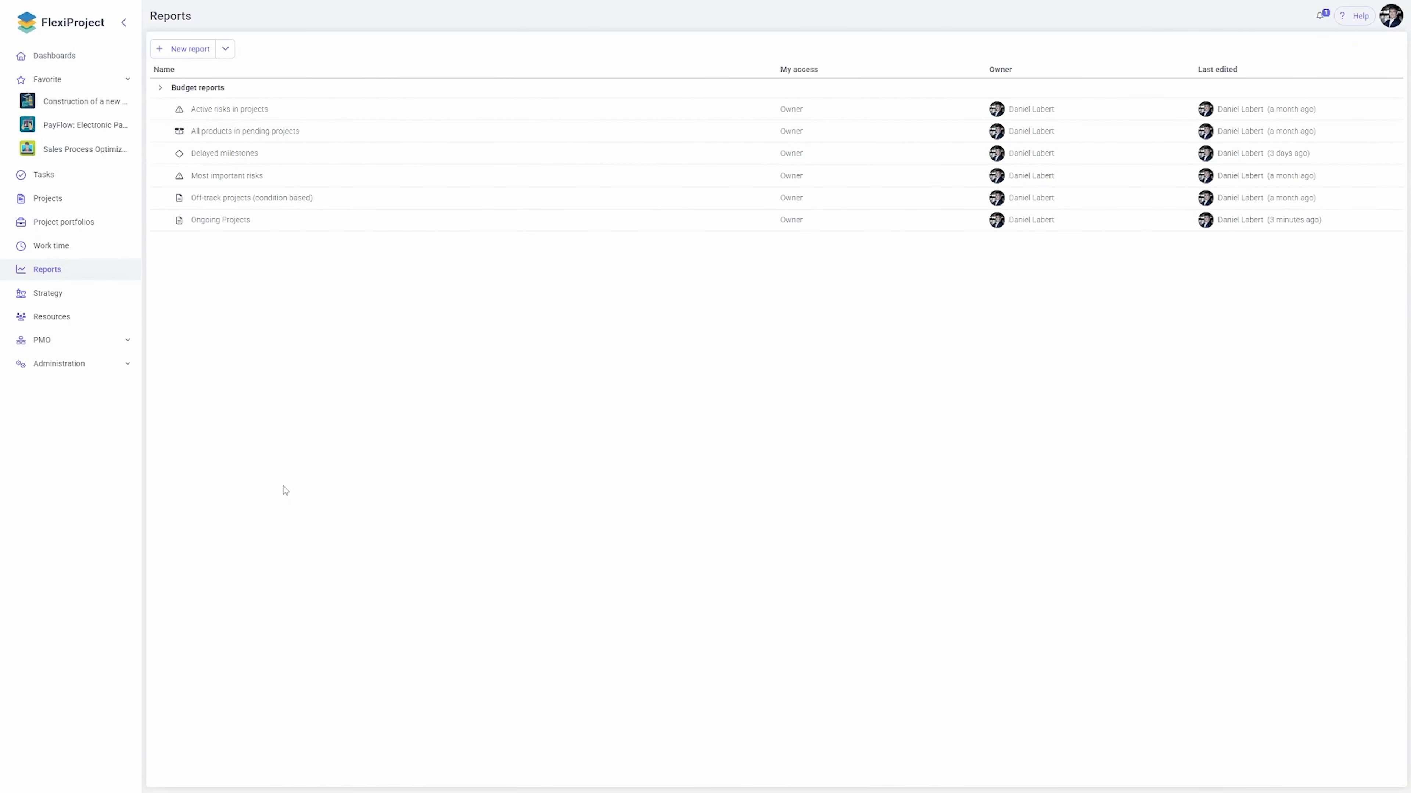
Step: Add a bar chart of the Key suppliers project field to the summary of the Ongoing Projects report and widen it
left_click(212, 221)
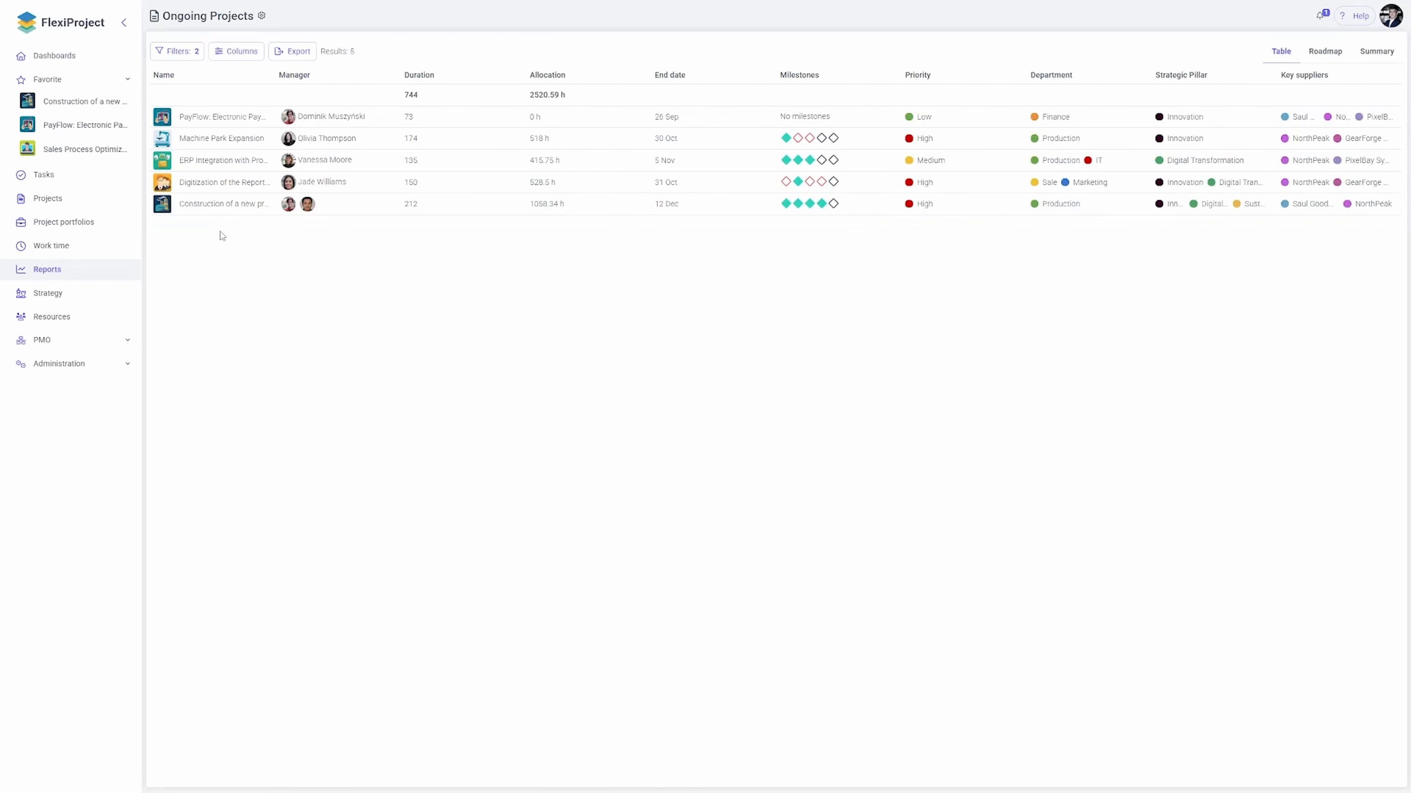
left_click(1377, 53)
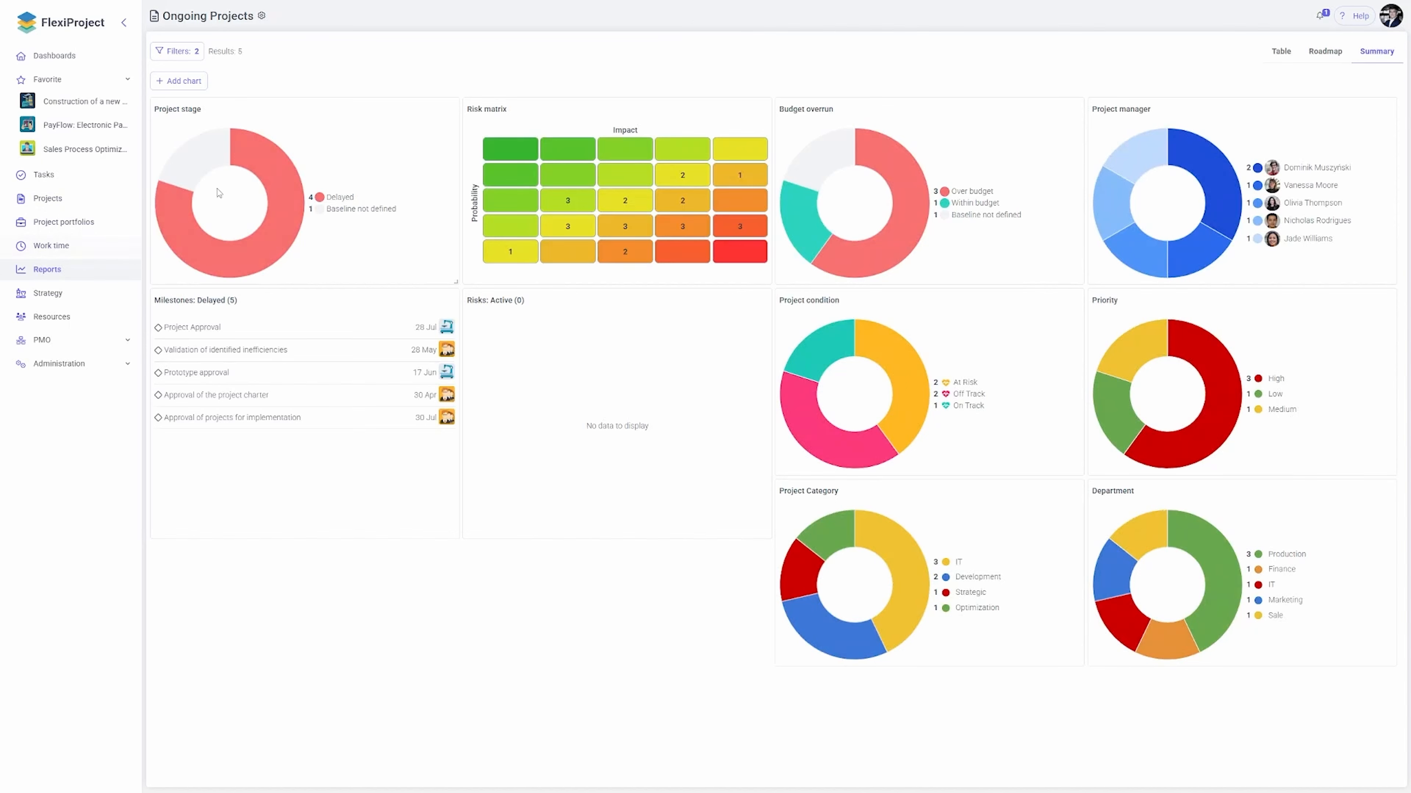
left_click(177, 81)
left_click(788, 393)
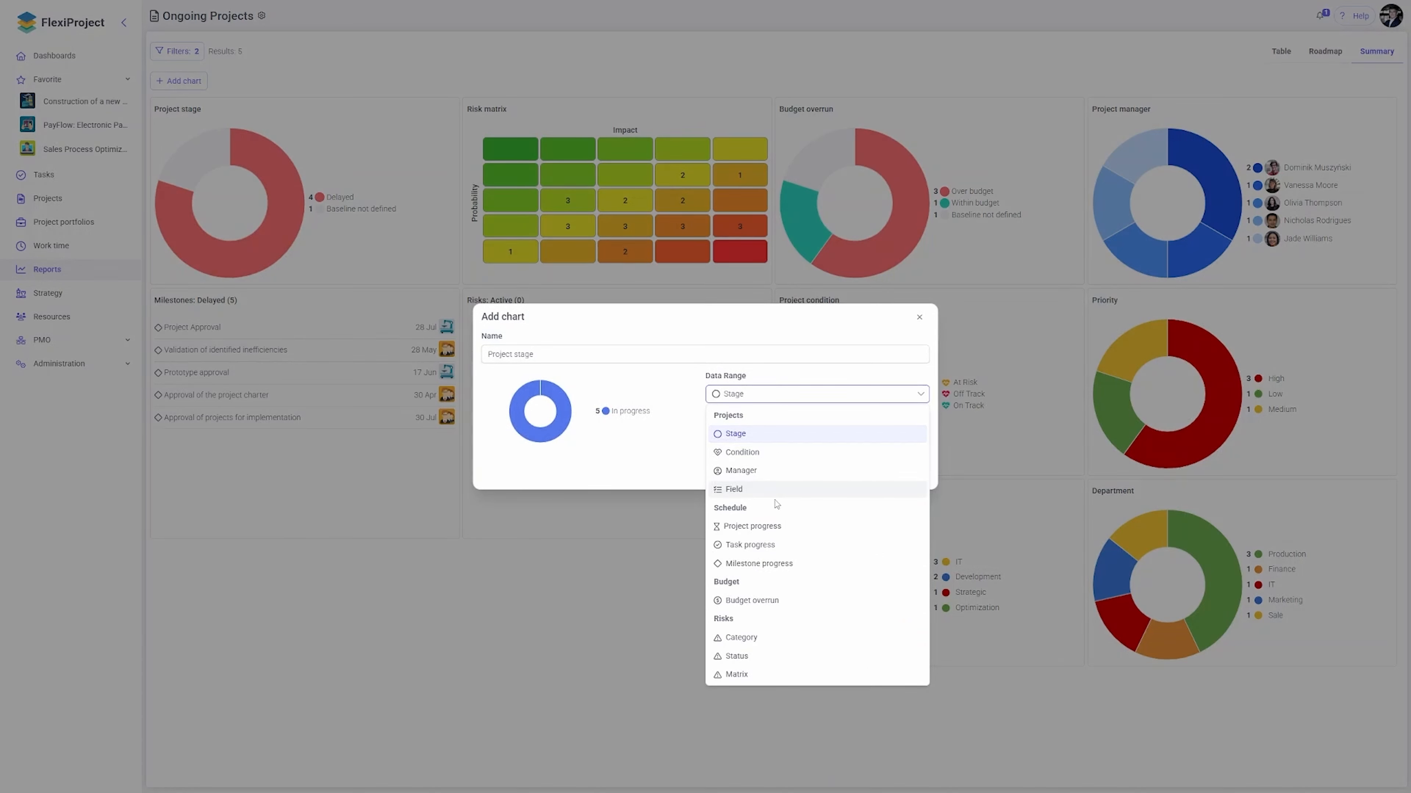
left_click(765, 490)
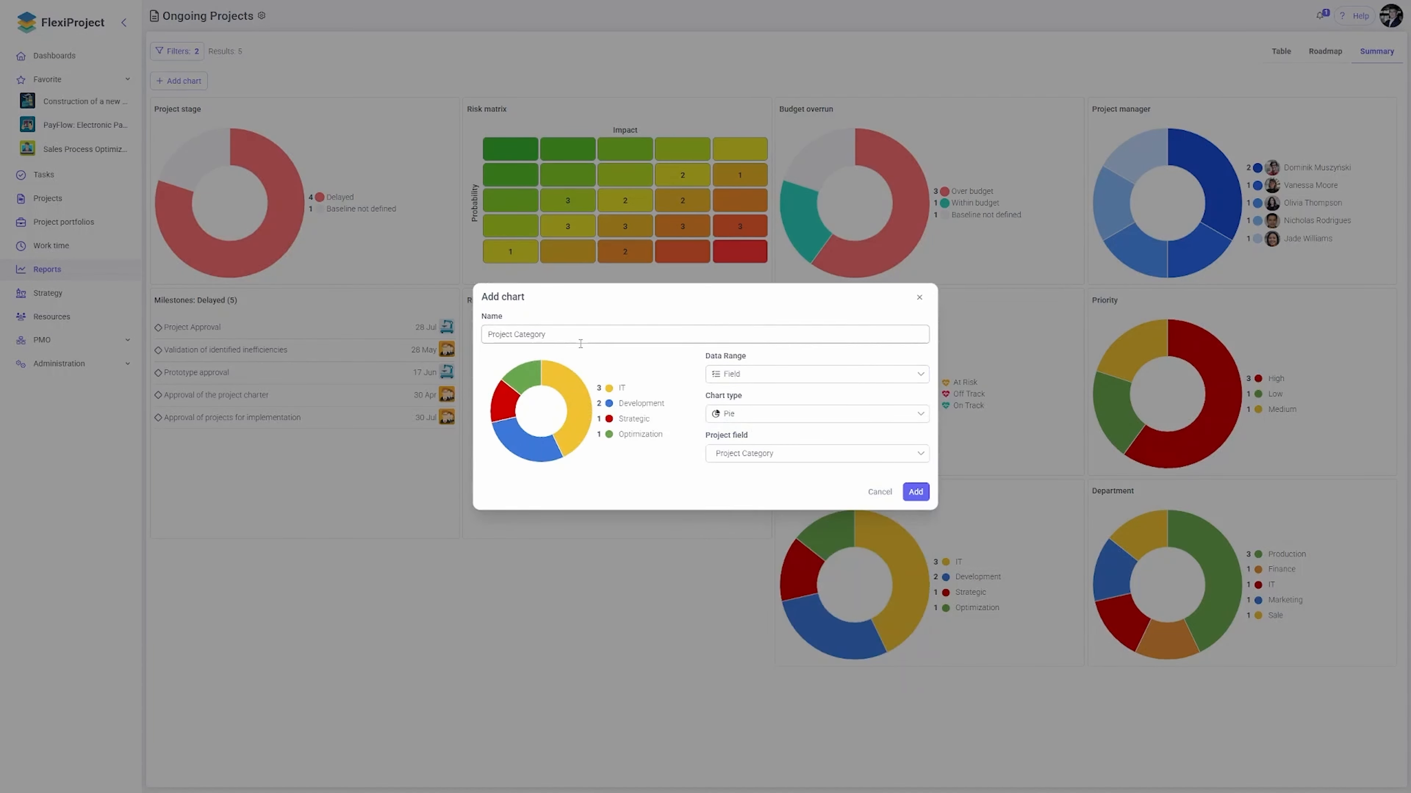
left_click(762, 418)
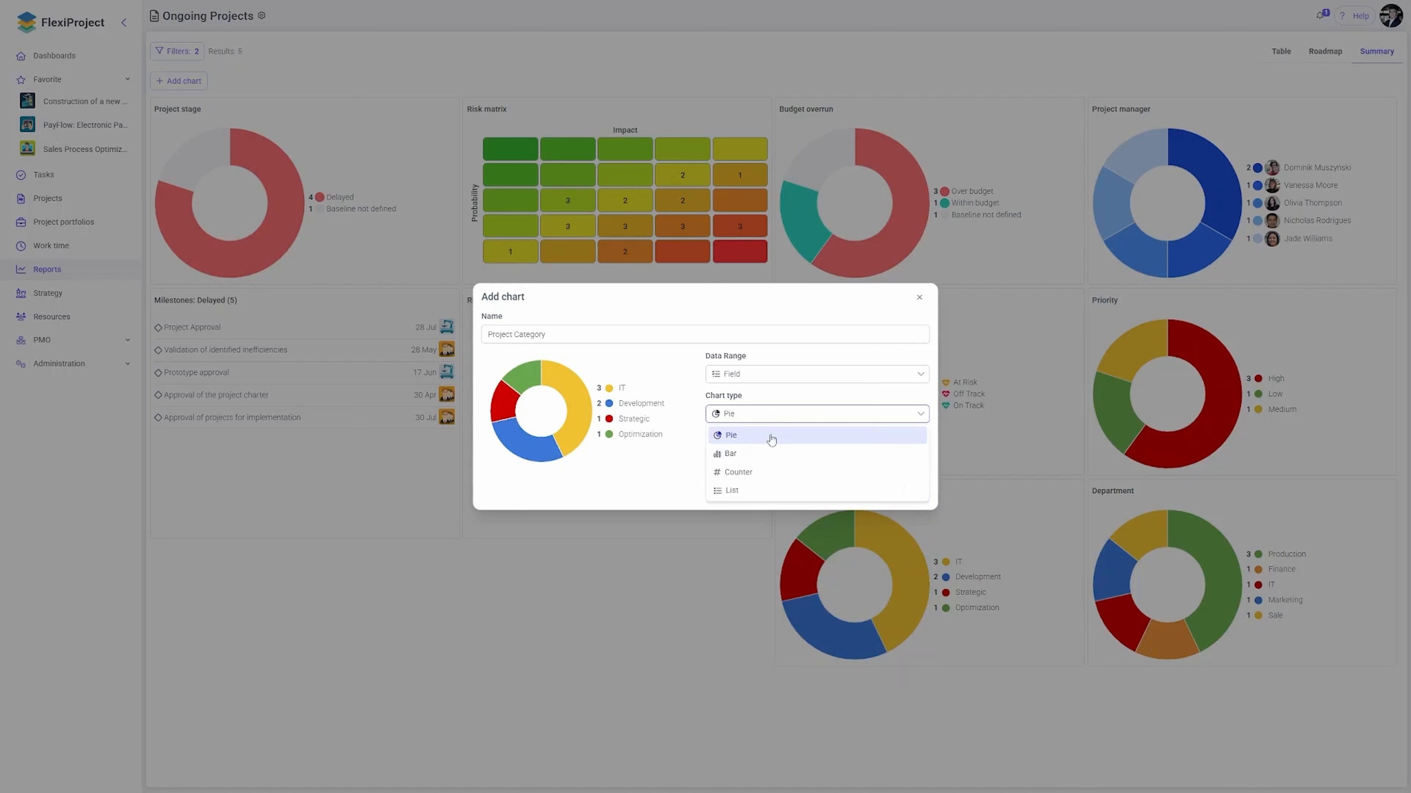
left_click(782, 455)
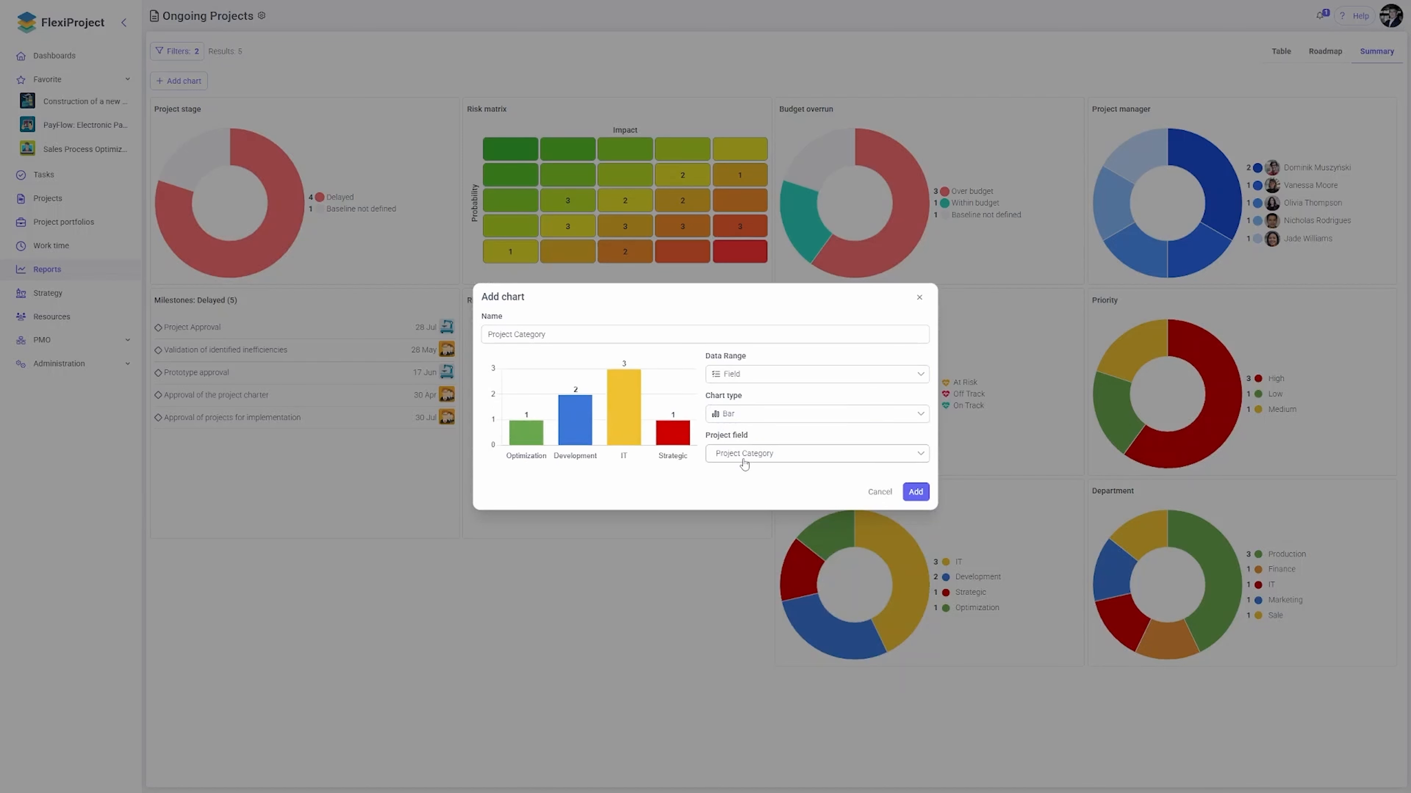
left_click(743, 458)
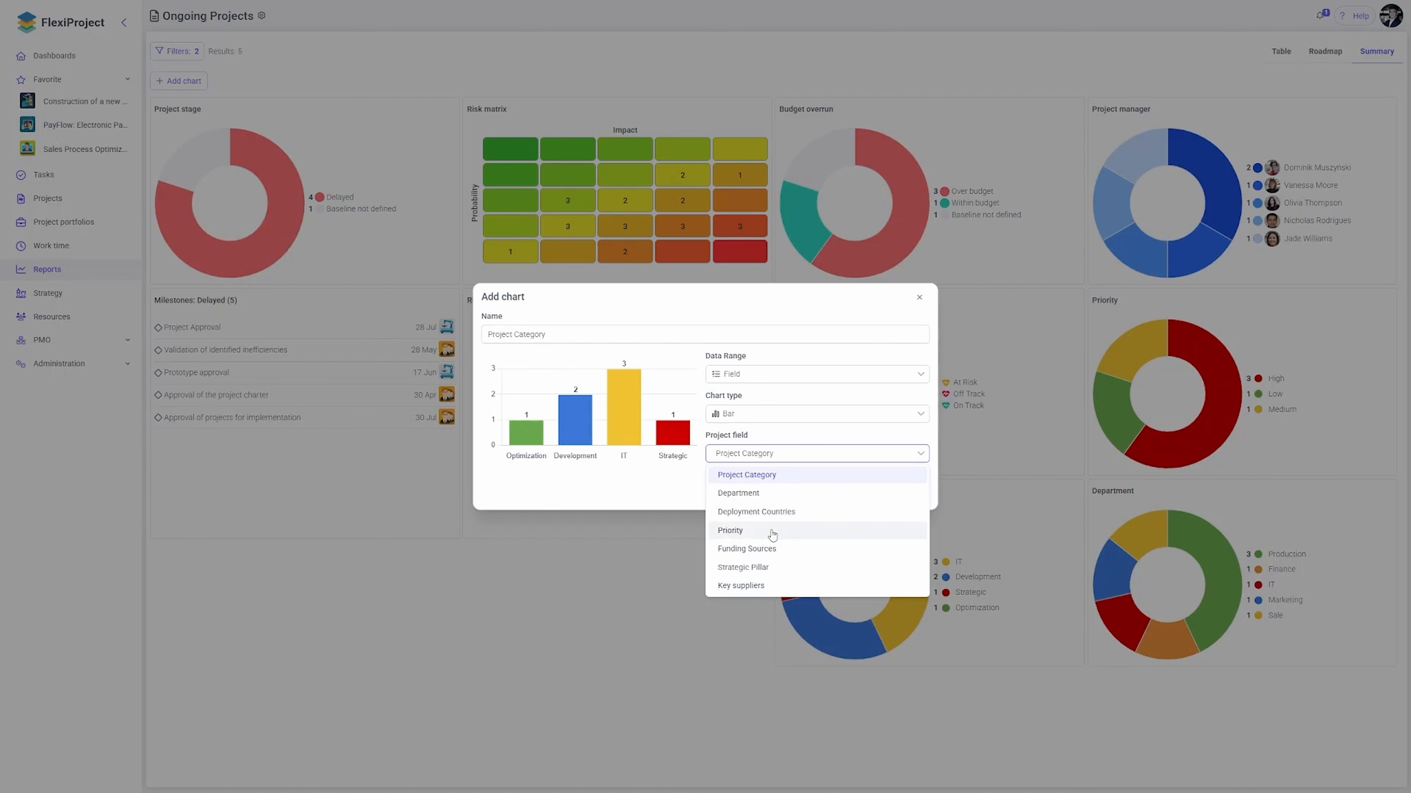
left_click(772, 585)
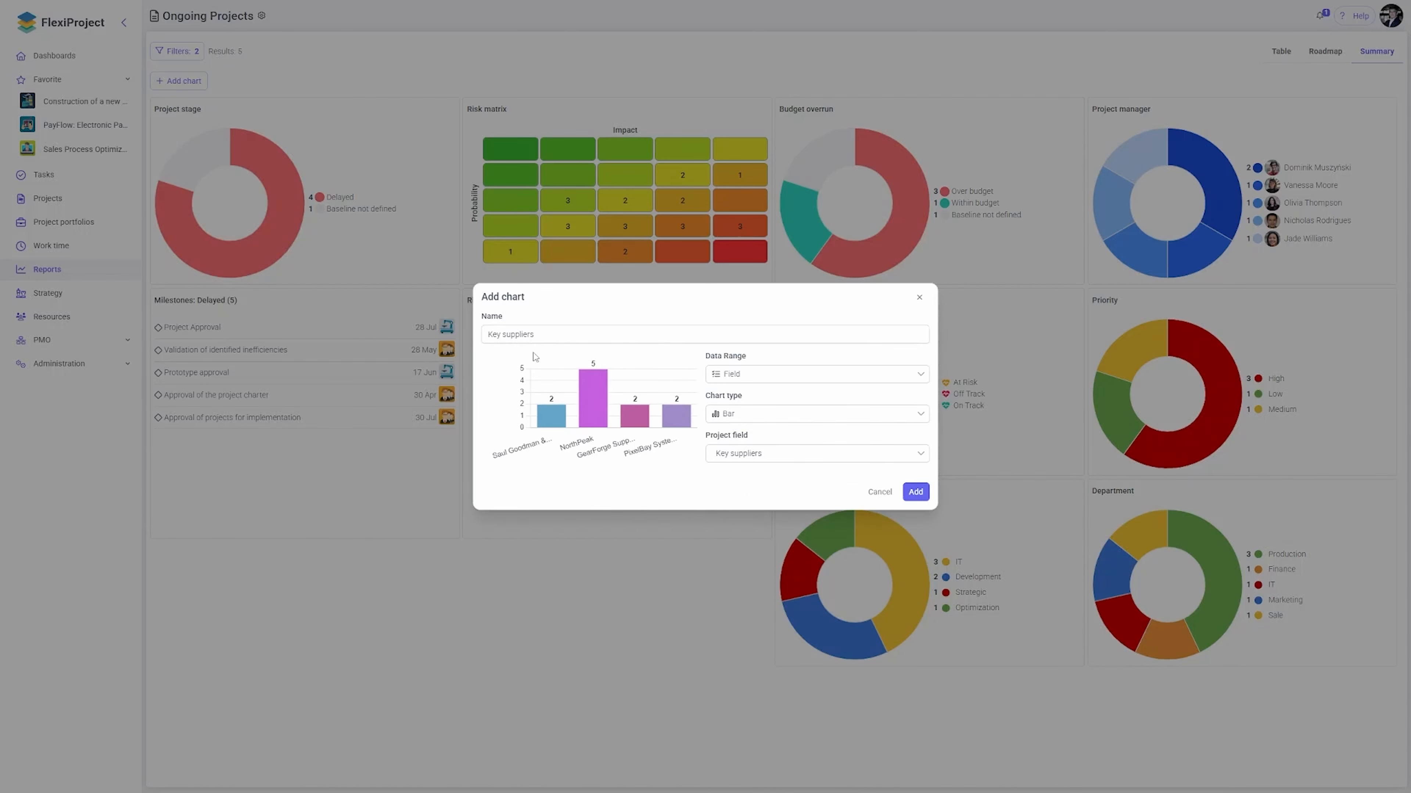
left_click(916, 492)
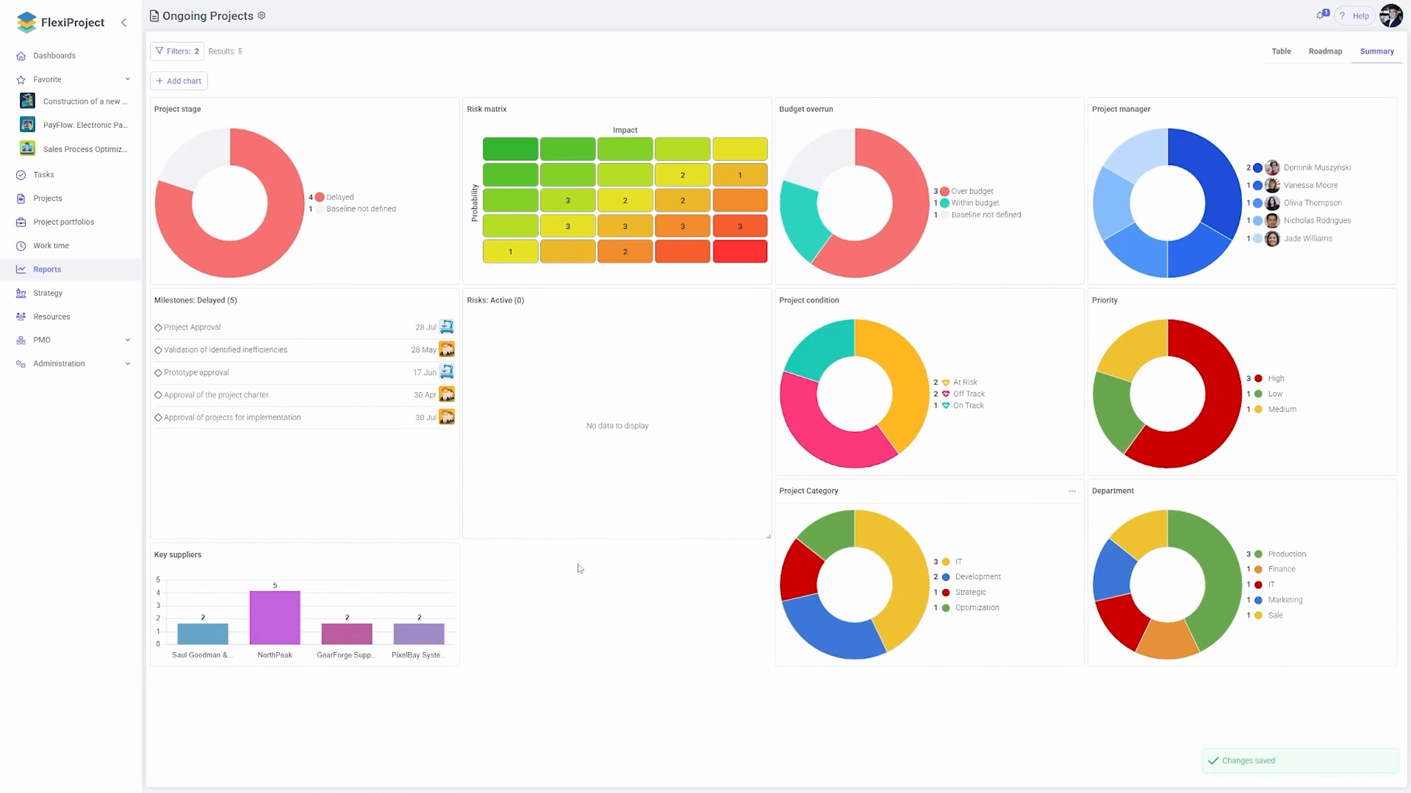
left_click_drag(456, 665, 736, 689)
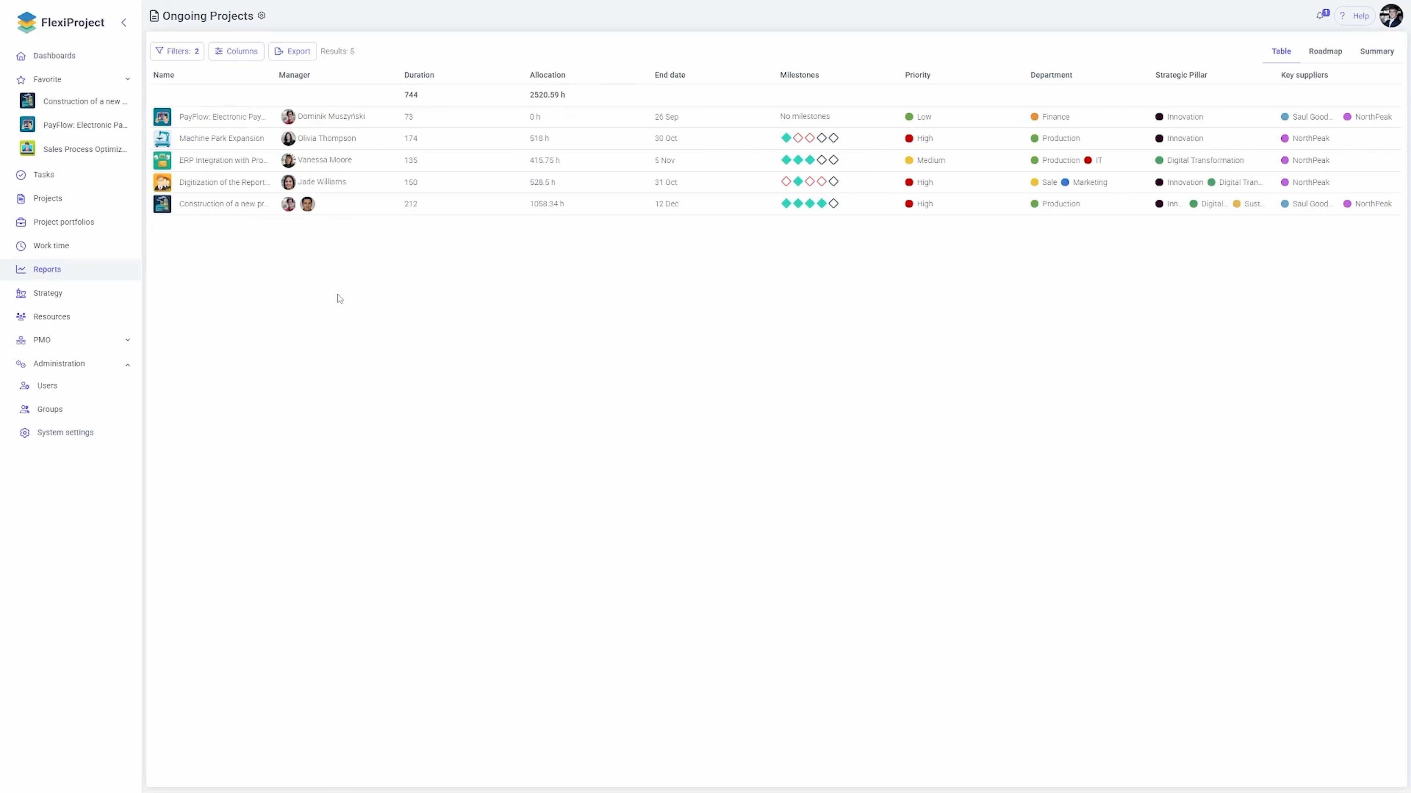
Step: Open the Off-track projects (condition based) report and add a Strategic Pillar column to its table
left_click(88, 273)
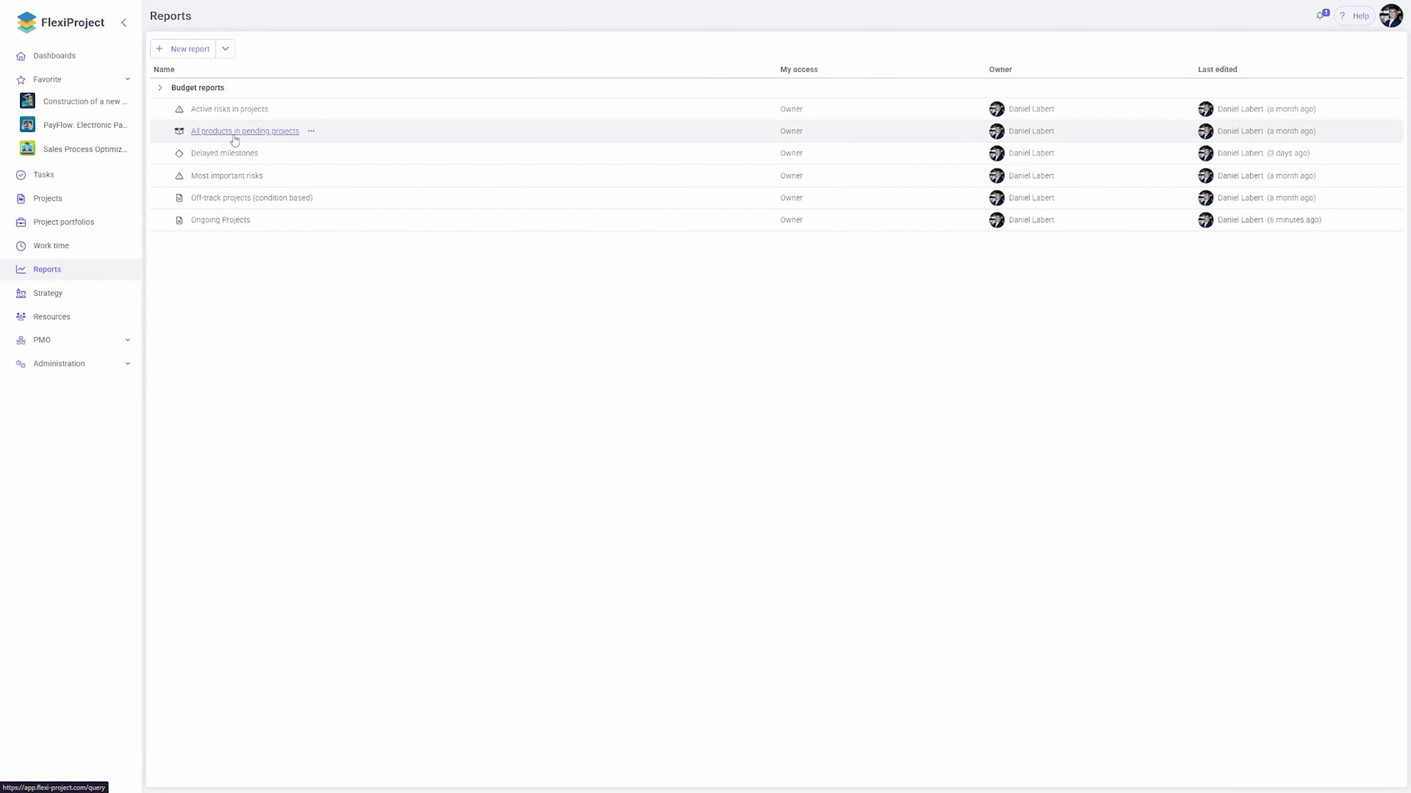
left_click(225, 200)
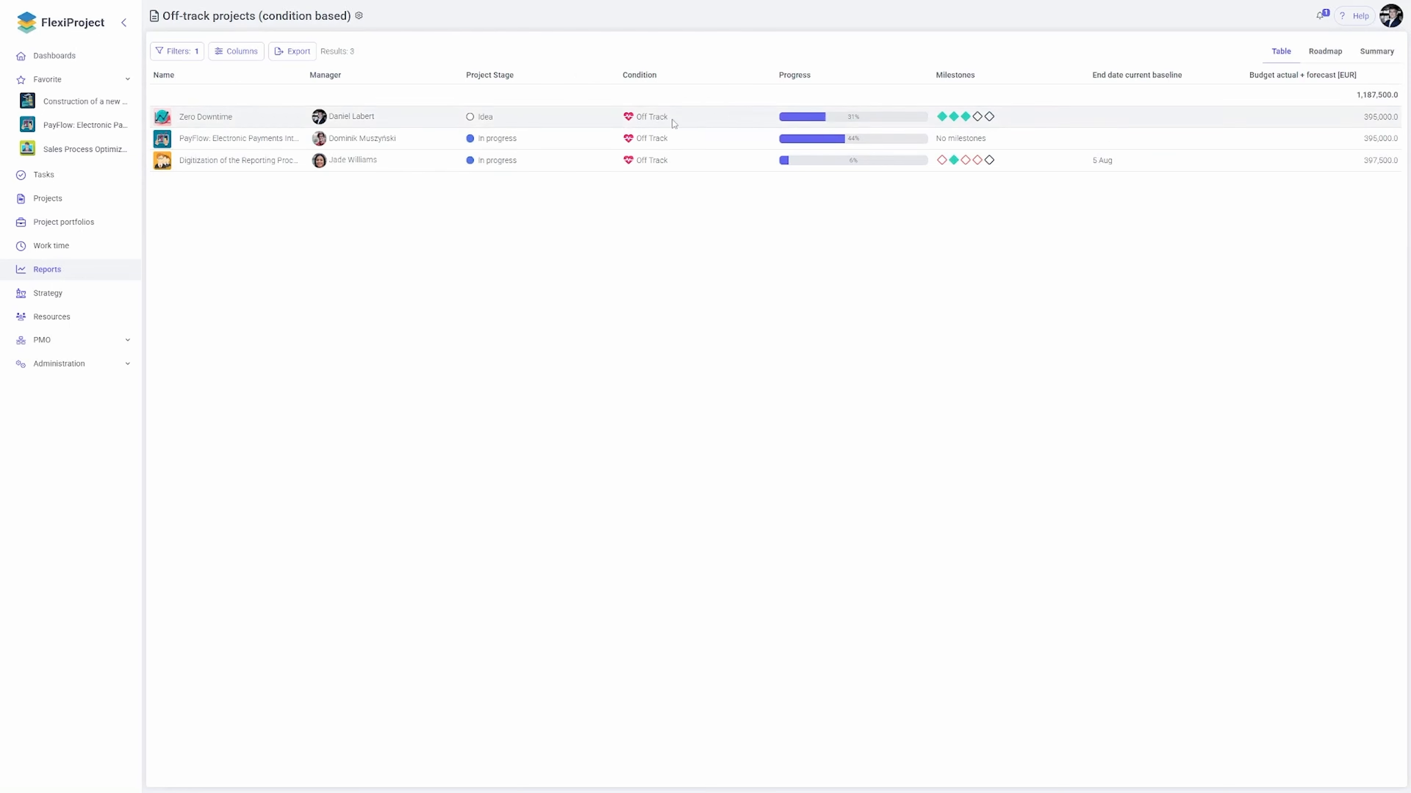
left_click(248, 55)
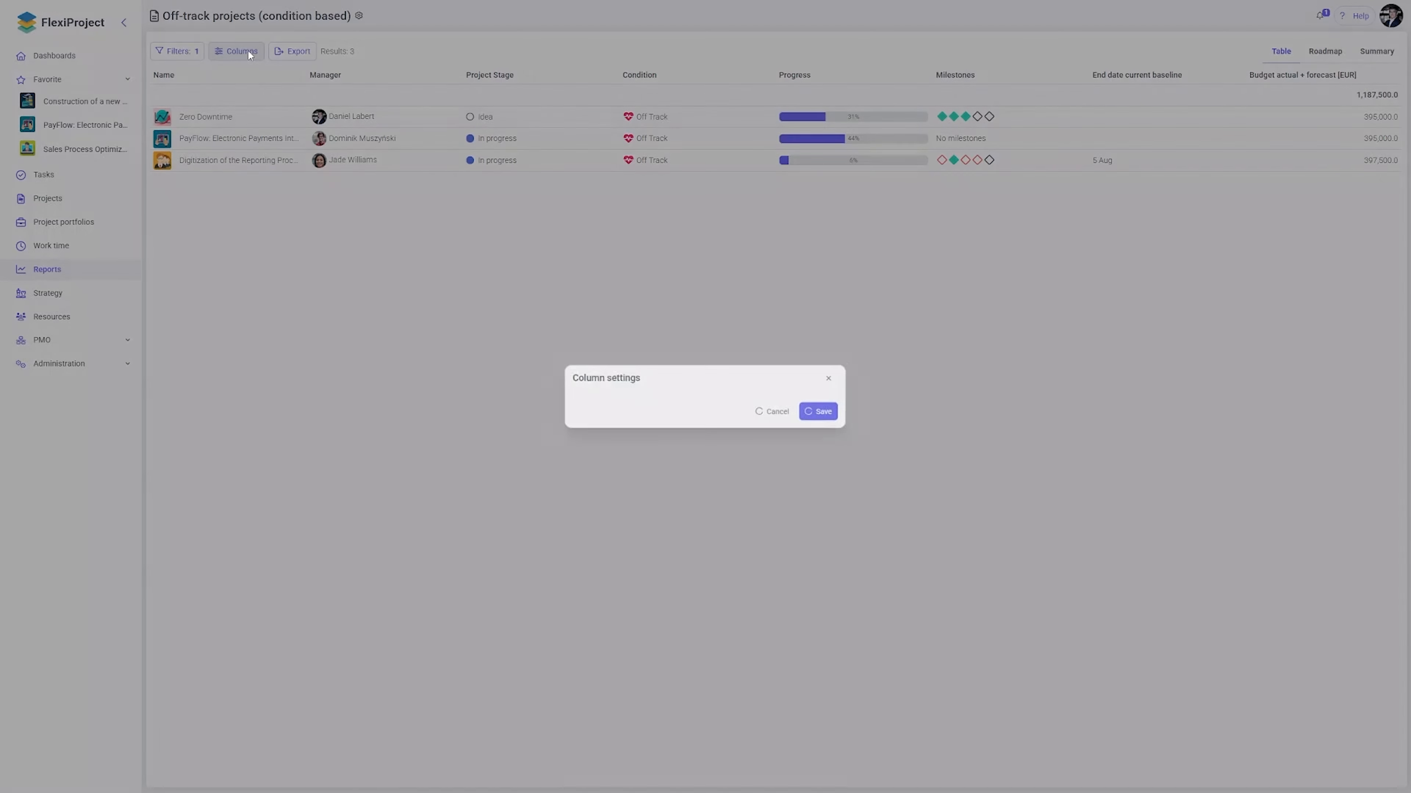
left_click(601, 394)
left_click(624, 401)
scroll(658, 367, "down", 5)
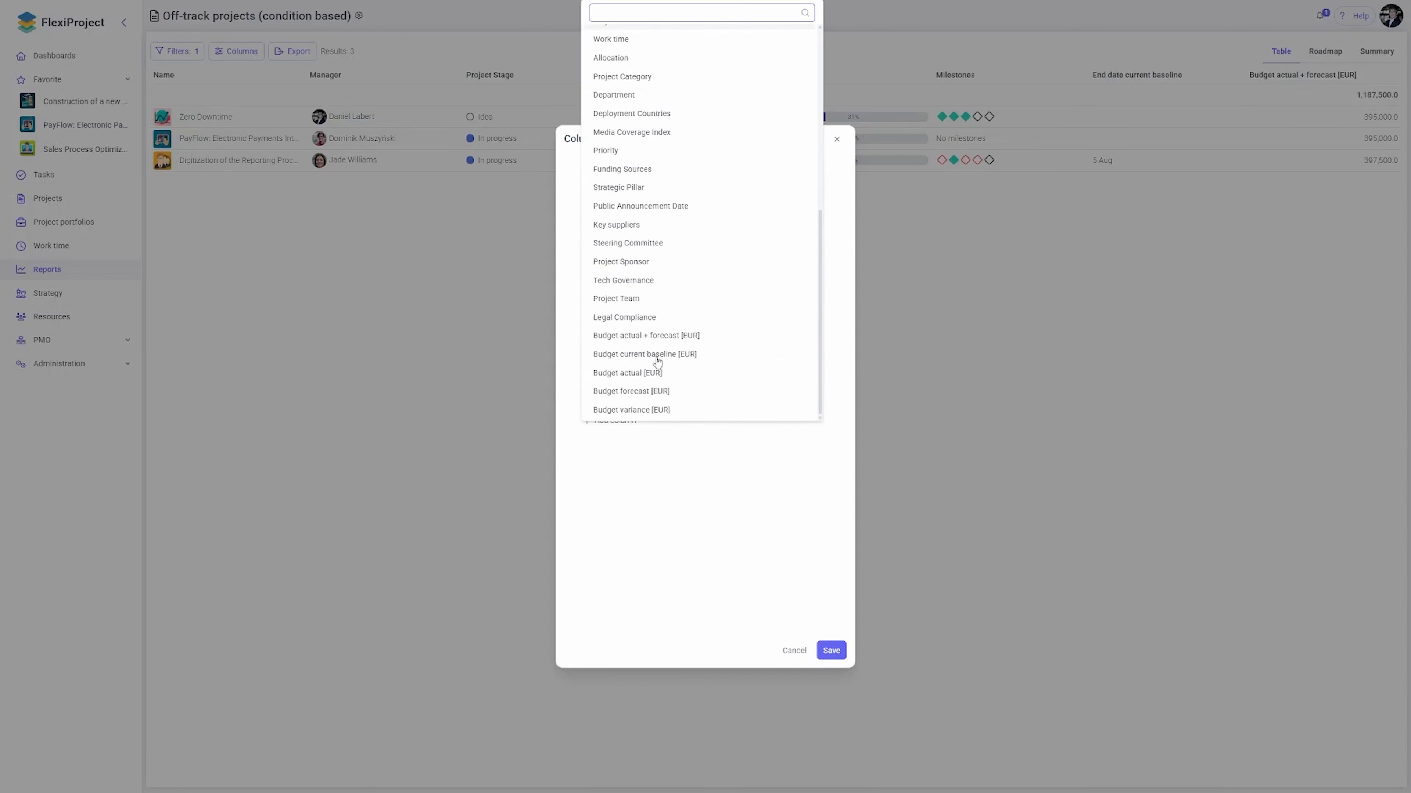
left_click(646, 188)
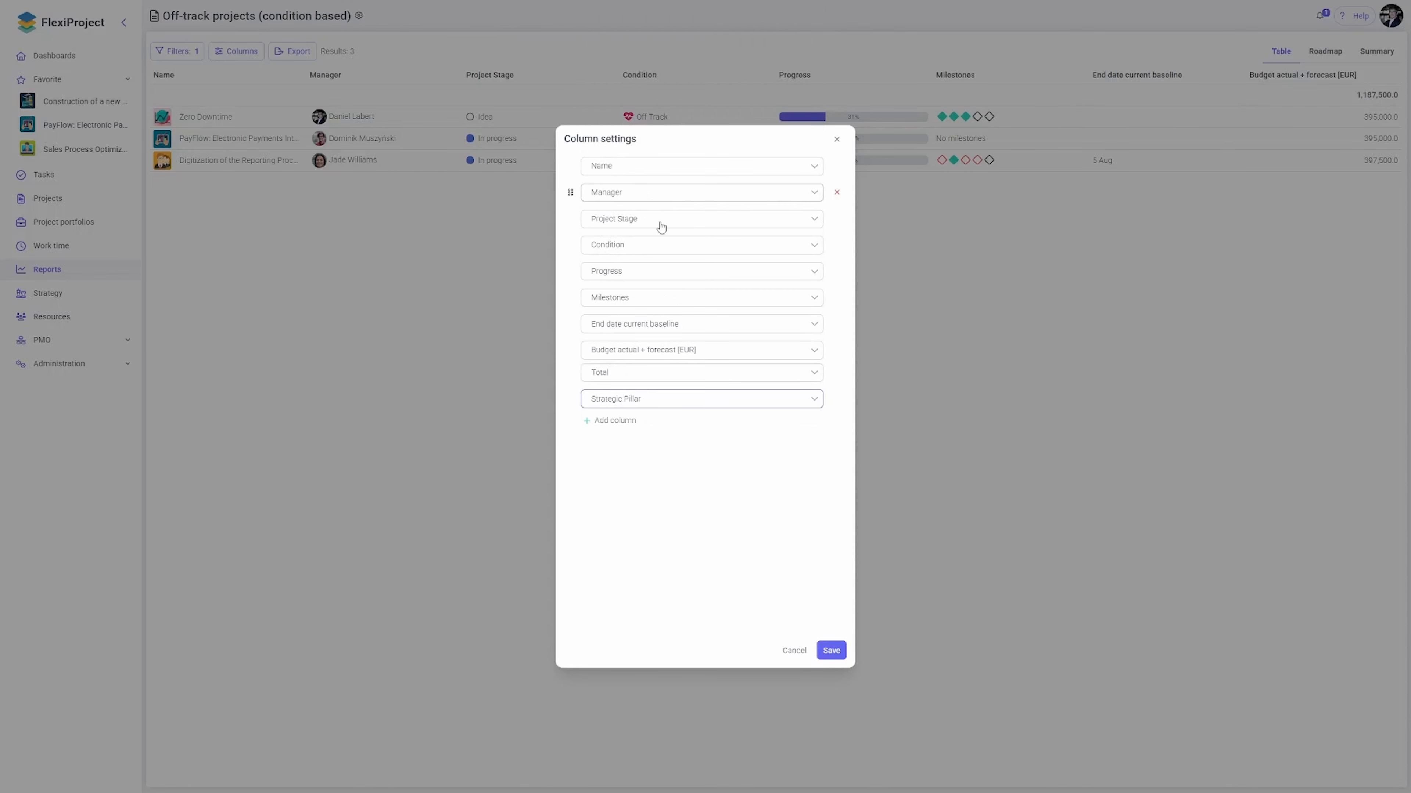
left_click(833, 651)
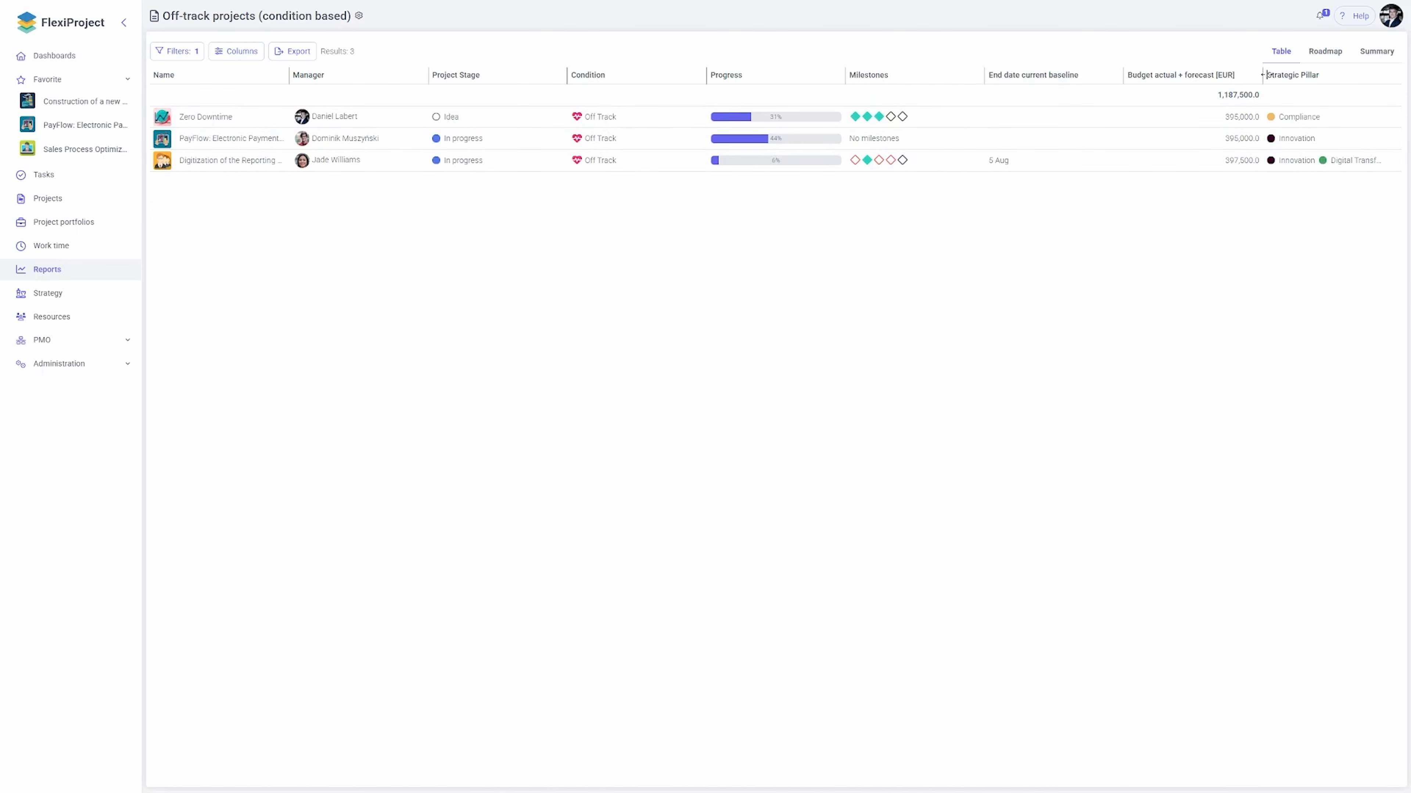